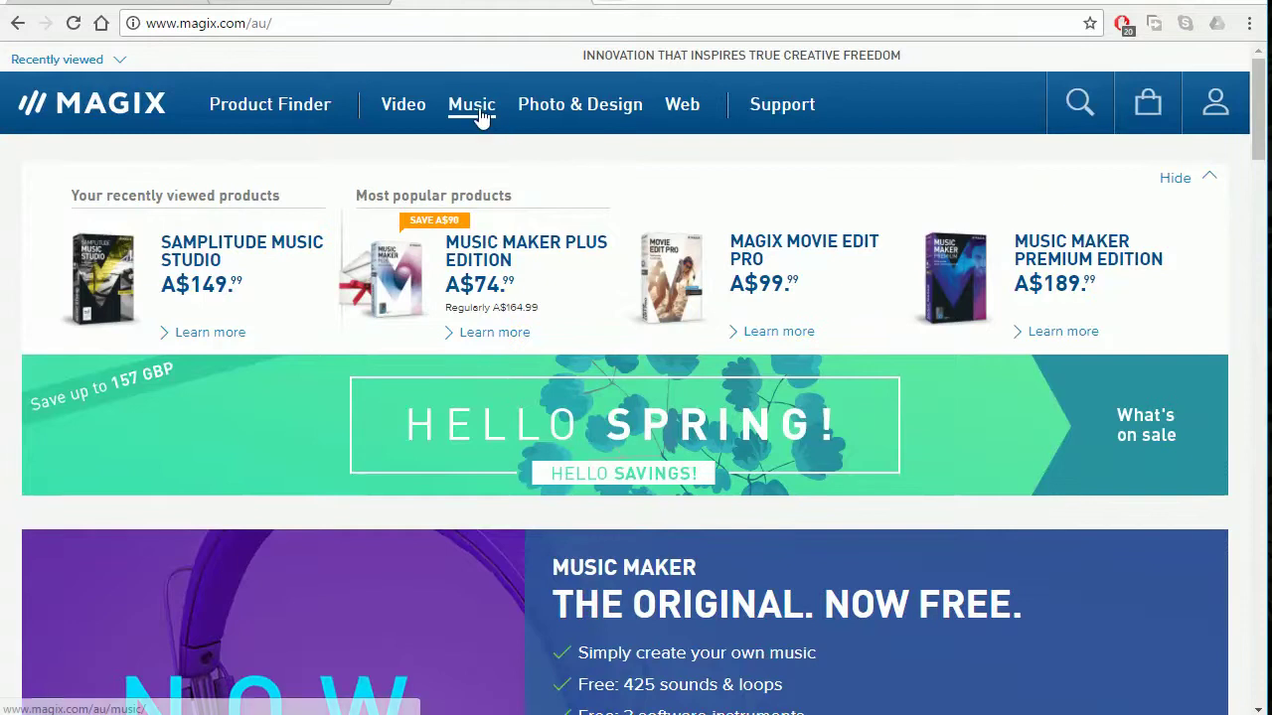
- Open the Samplitude Music Studio product page, scroll to the A$149.99 highlights, and open its detail page
{"action": "mouse_move", "coordinate": [480, 118]}
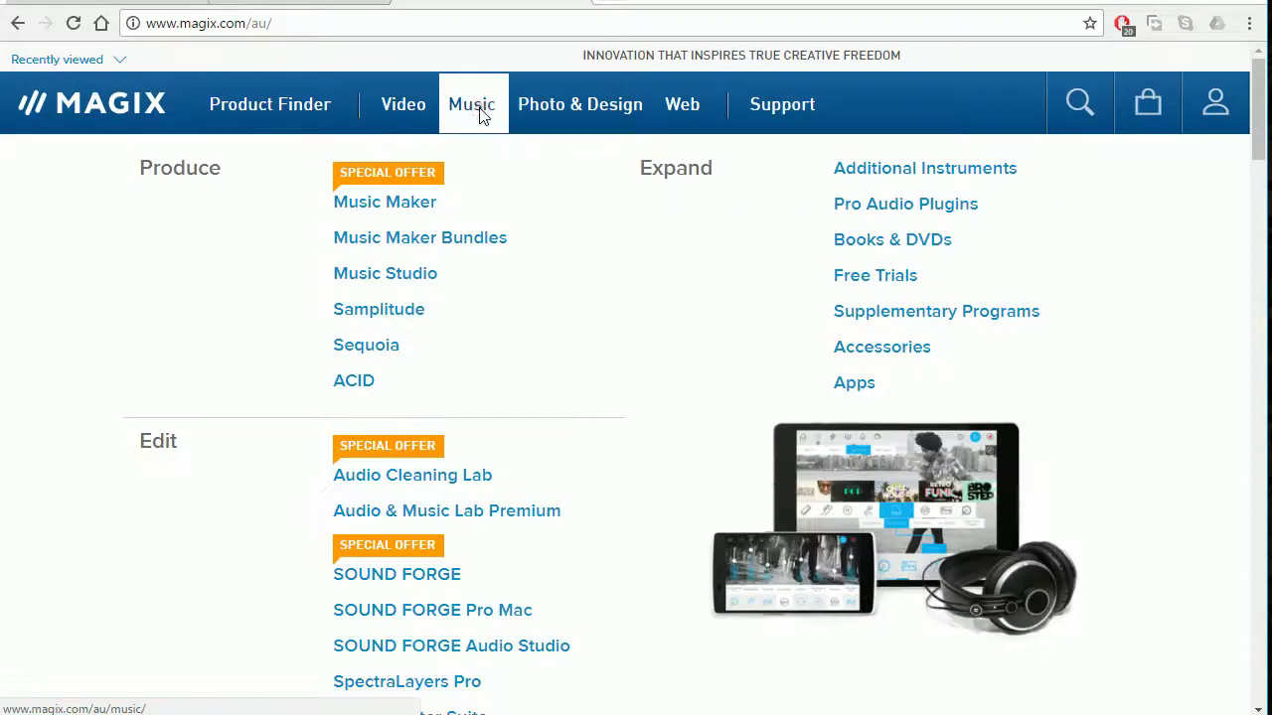
{"action": "left_click", "coordinate": [404, 283]}
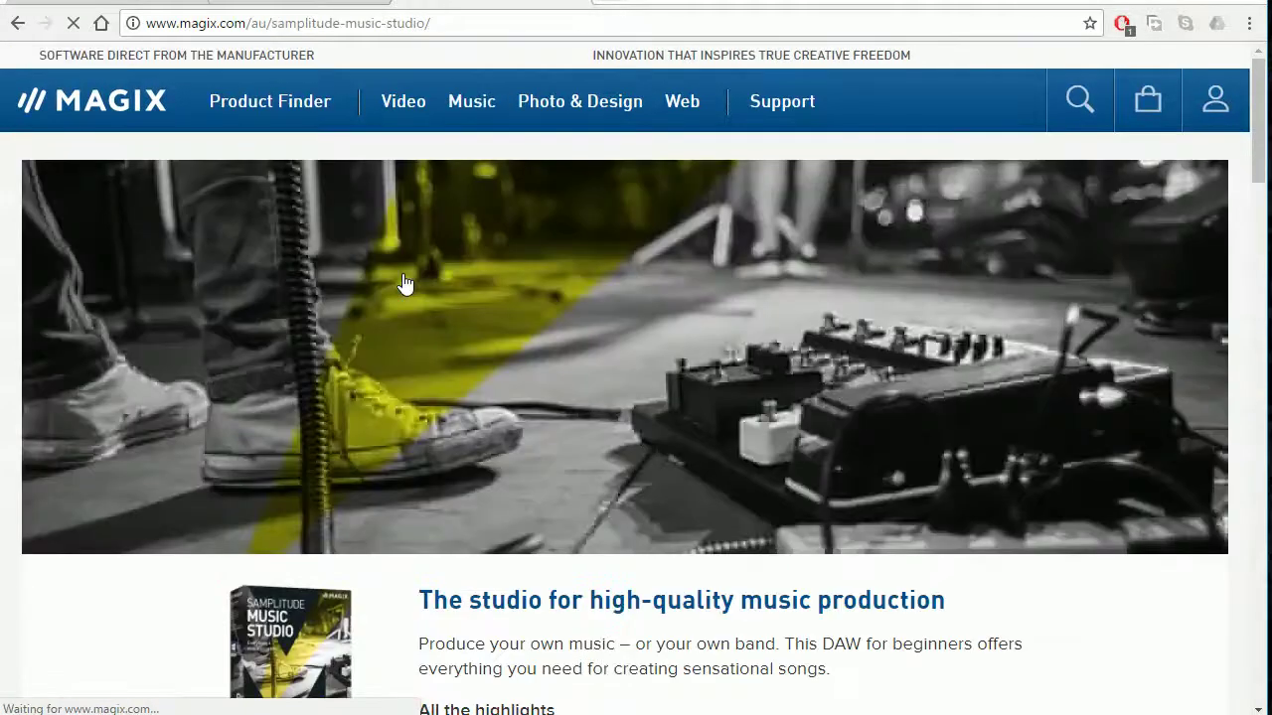
{"action": "scroll", "coordinate": [636, 329], "scroll_direction": "down", "scroll_amount": 3}
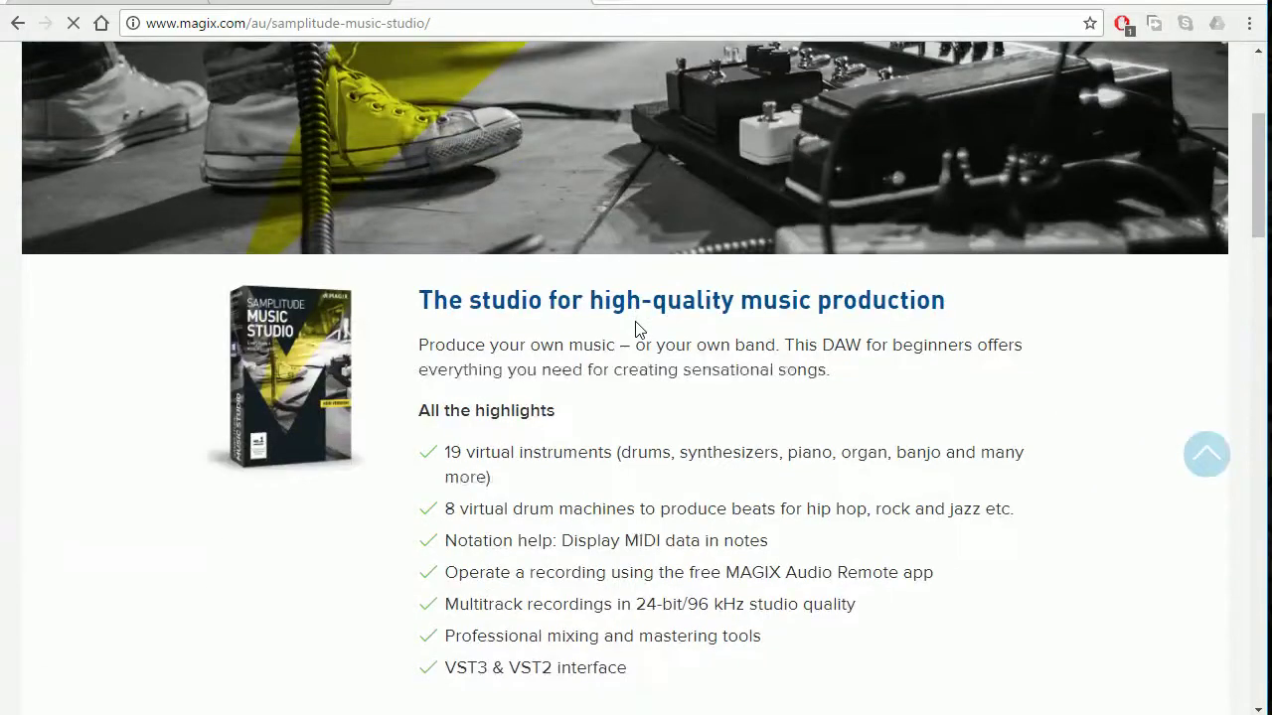
{"action": "scroll", "coordinate": [637, 329], "scroll_direction": "down", "scroll_amount": 1}
{"action": "scroll", "coordinate": [638, 328], "scroll_direction": "down", "scroll_amount": 1}
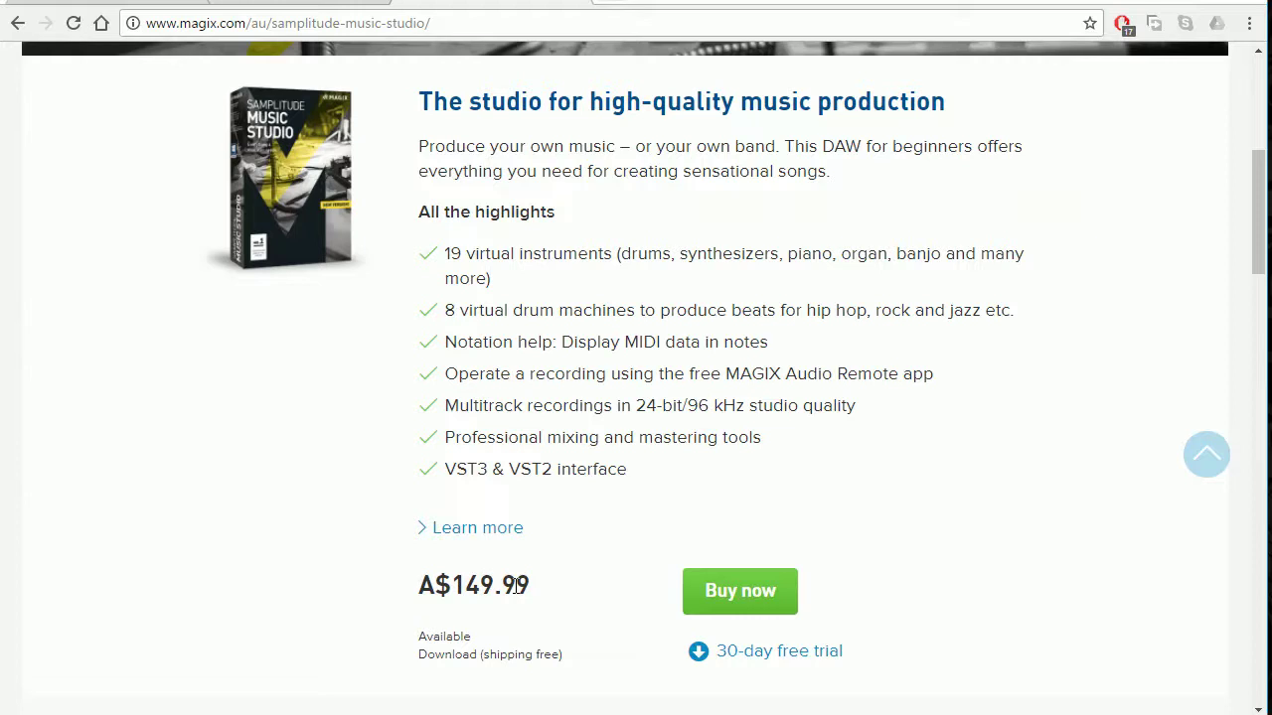
{"action": "left_click", "coordinate": [494, 537]}
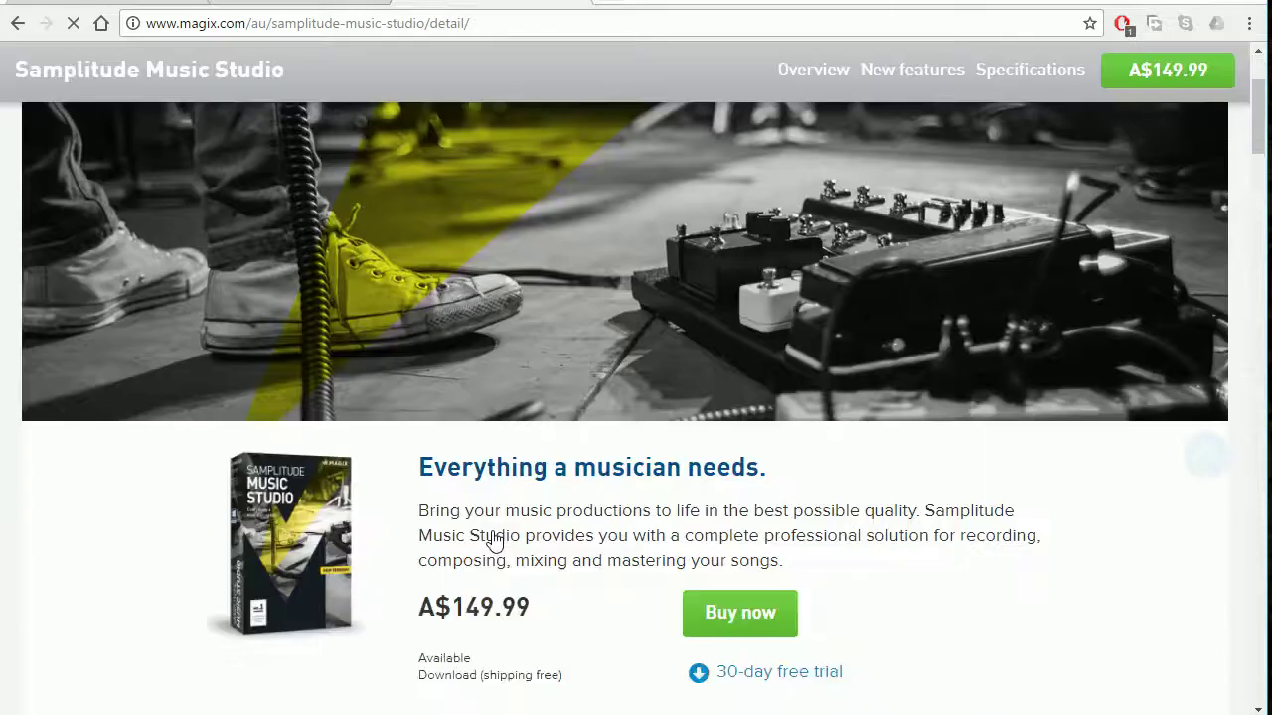
- Scroll through the detail page's feature overview, specifications, price and free-trial option
{"action": "scroll", "coordinate": [494, 542], "scroll_direction": "down", "scroll_amount": 10}
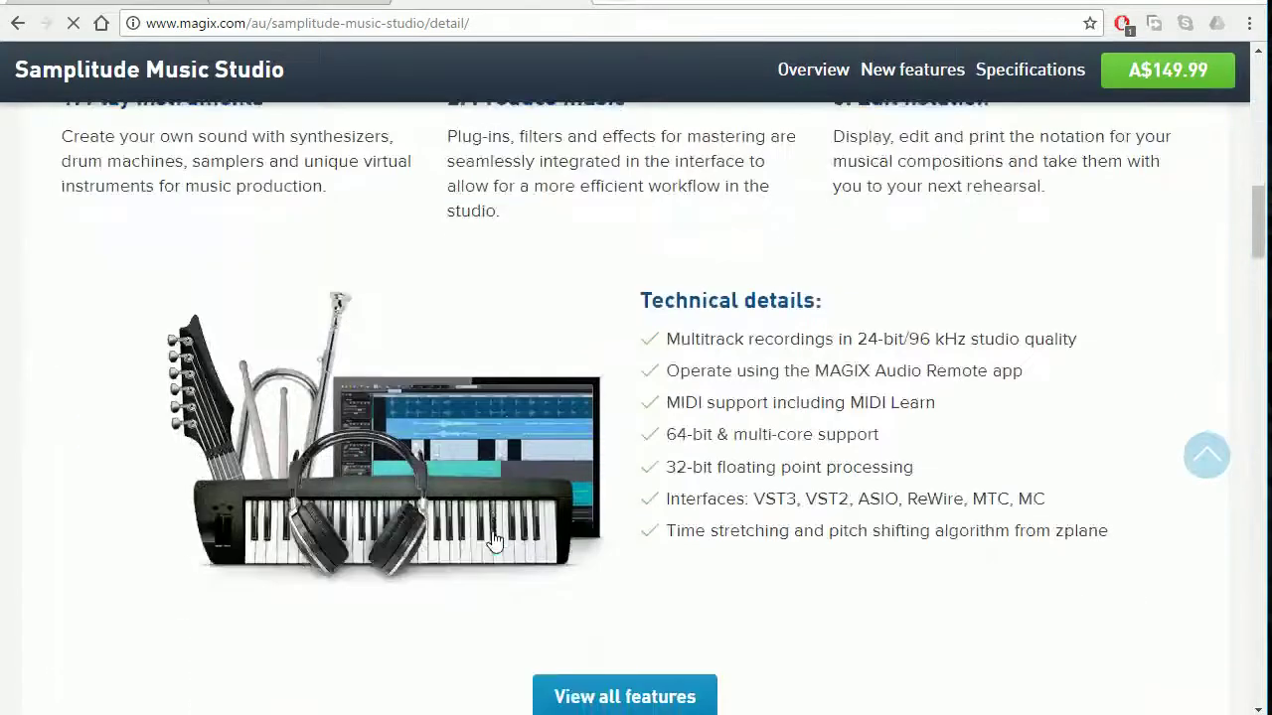
{"action": "scroll", "coordinate": [494, 542], "scroll_direction": "up", "scroll_amount": 1}
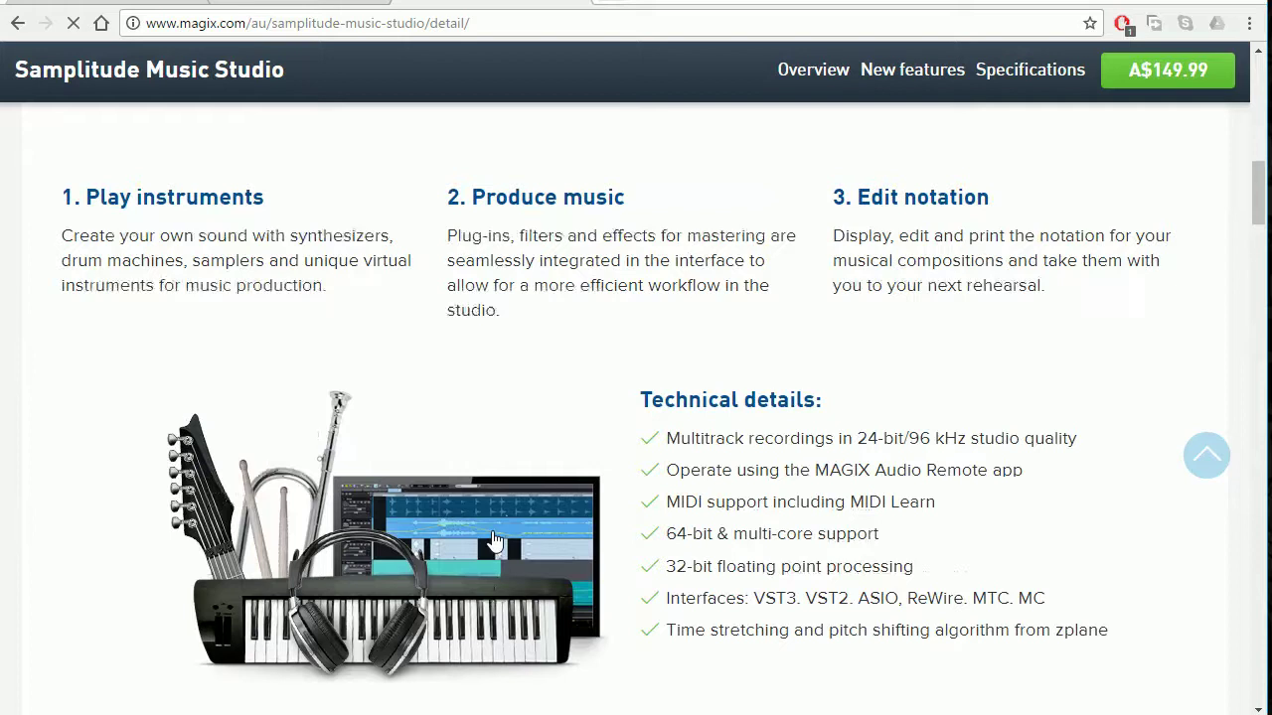
{"action": "scroll", "coordinate": [494, 541], "scroll_direction": "down", "scroll_amount": 1}
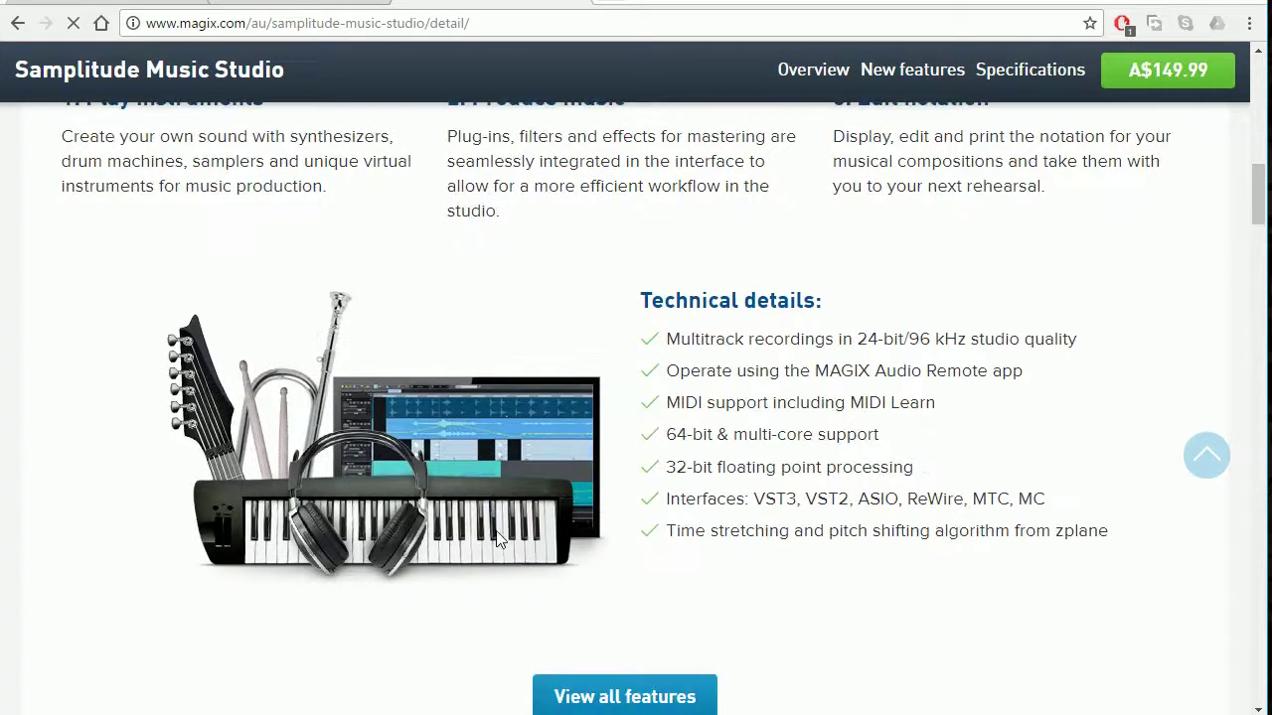
{"action": "scroll", "coordinate": [740, 528], "scroll_direction": "up", "scroll_amount": 4}
{"action": "scroll", "coordinate": [605, 511], "scroll_direction": "up", "scroll_amount": 4}
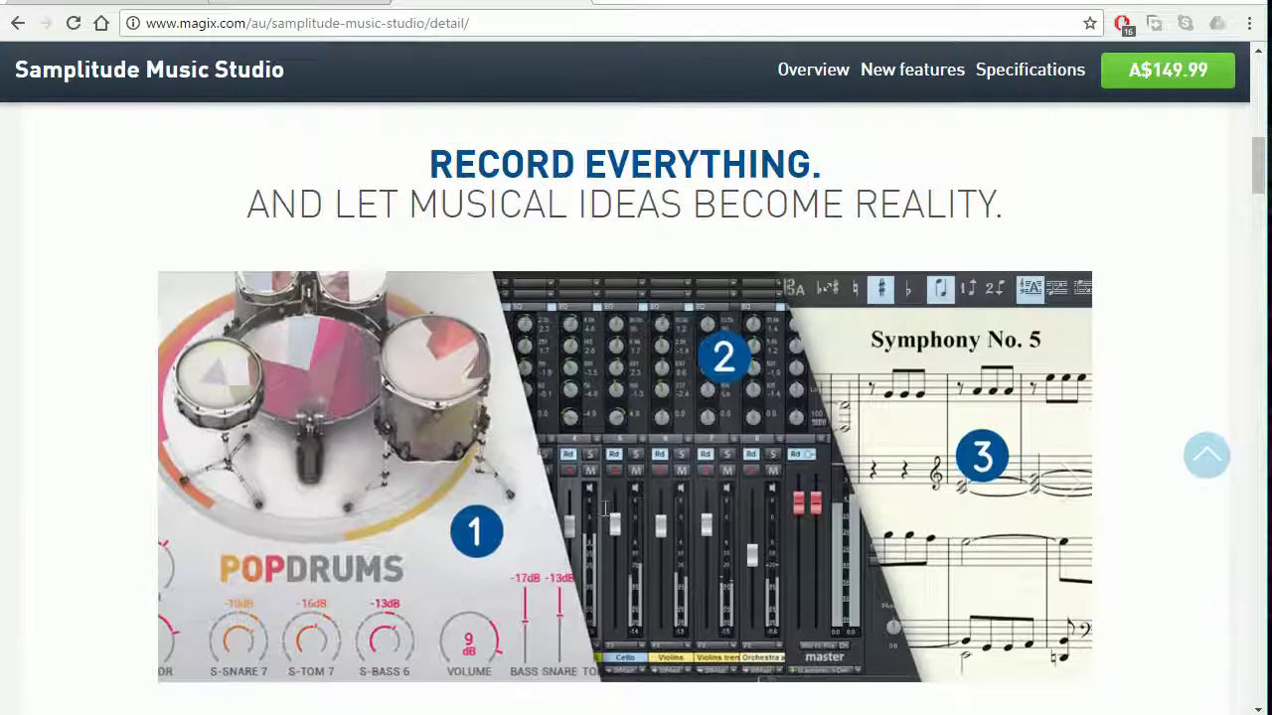
{"action": "scroll", "coordinate": [605, 509], "scroll_direction": "down", "scroll_amount": 1}
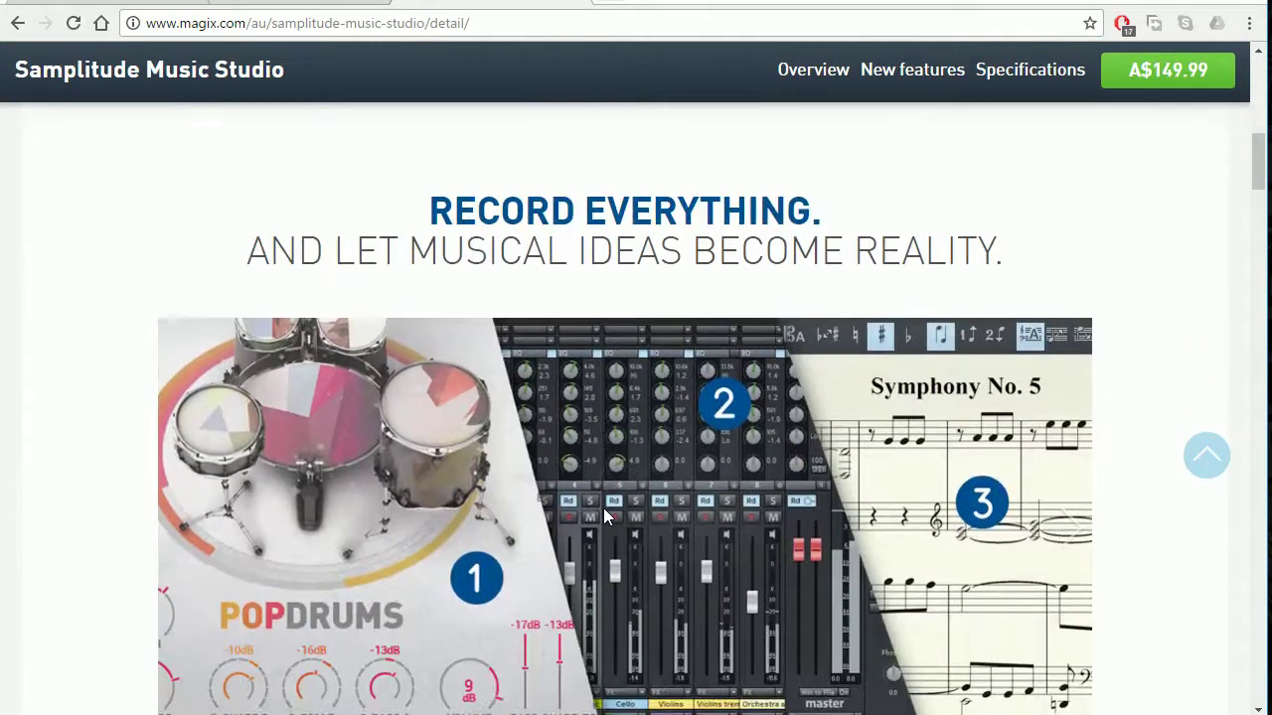
{"action": "scroll", "coordinate": [603, 508], "scroll_direction": "down", "scroll_amount": 3}
{"action": "scroll", "coordinate": [603, 508], "scroll_direction": "down", "scroll_amount": 3}
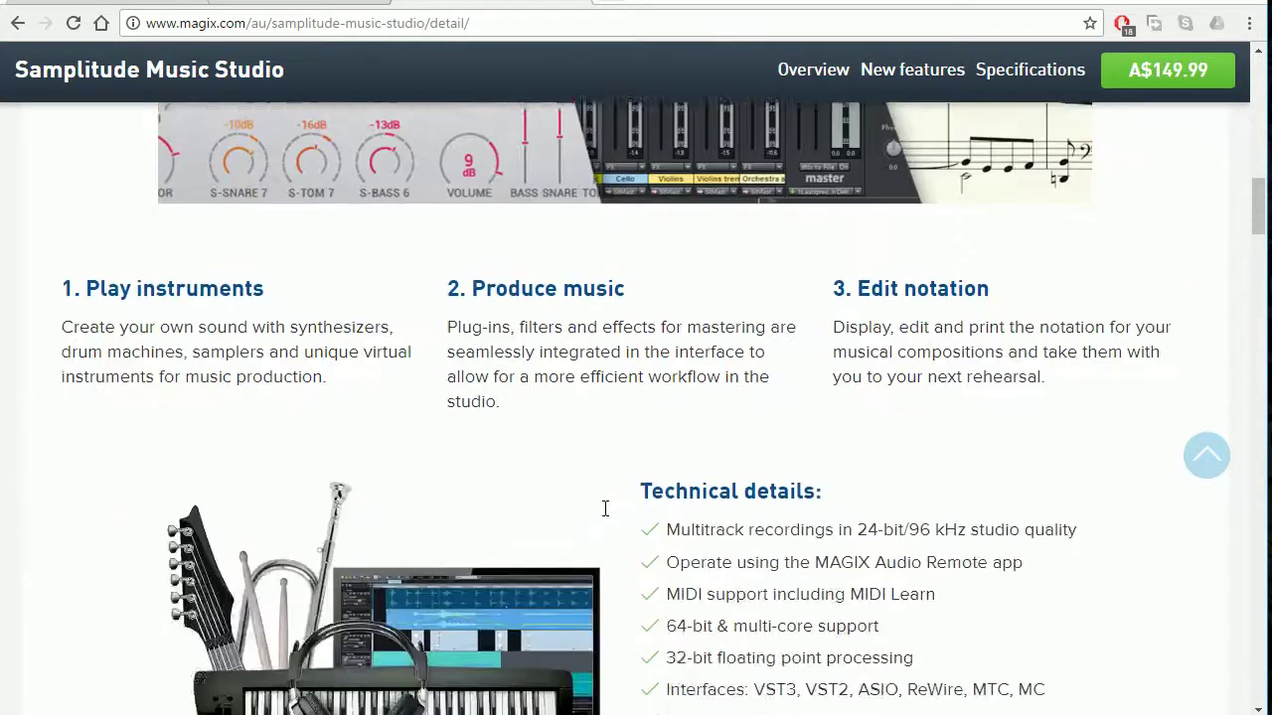
{"action": "scroll", "coordinate": [603, 508], "scroll_direction": "down", "scroll_amount": 3}
{"action": "scroll", "coordinate": [603, 508], "scroll_direction": "down", "scroll_amount": 4}
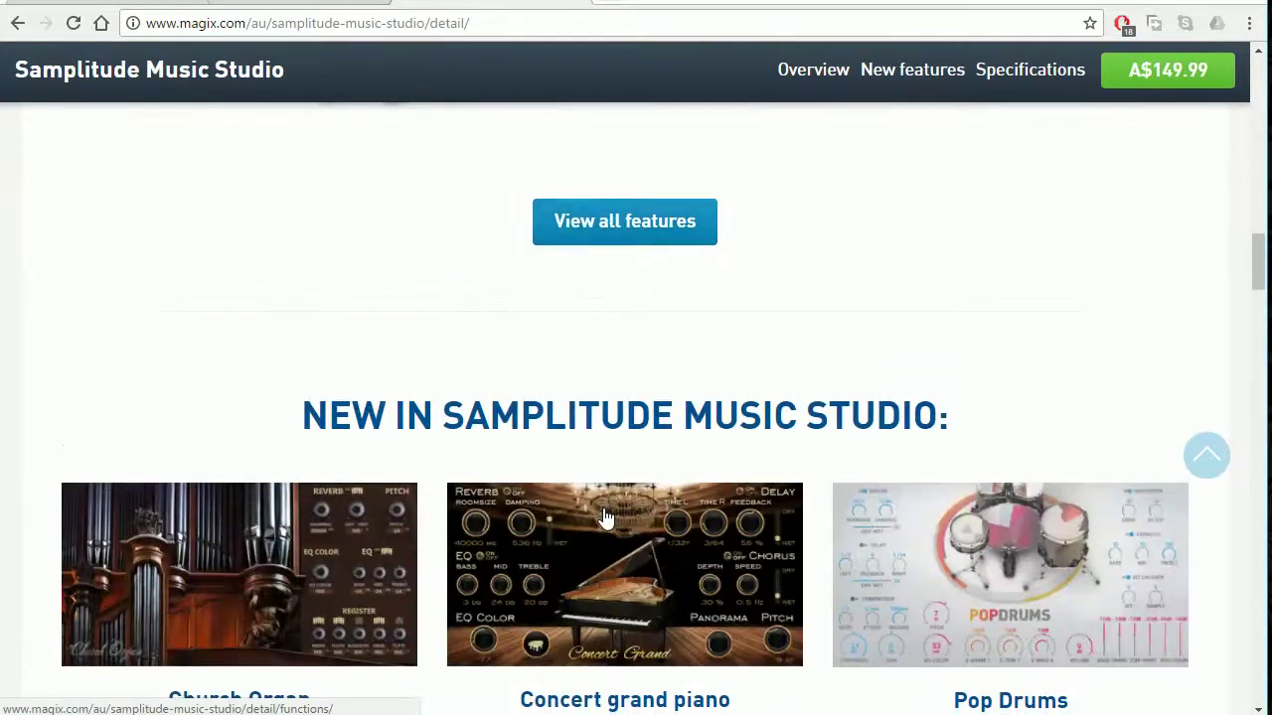
{"action": "scroll", "coordinate": [603, 515], "scroll_direction": "down", "scroll_amount": 1}
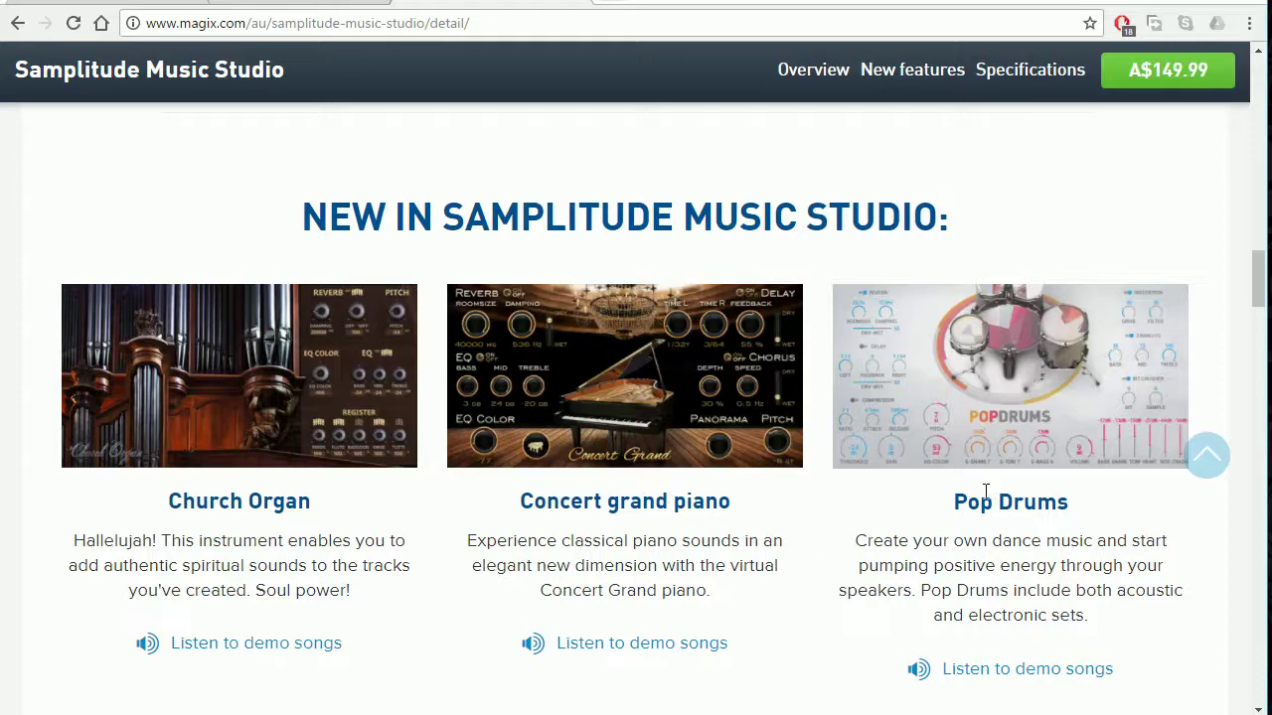
{"action": "scroll", "coordinate": [739, 532], "scroll_direction": "down", "scroll_amount": 3}
{"action": "scroll", "coordinate": [739, 532], "scroll_direction": "down", "scroll_amount": 14}
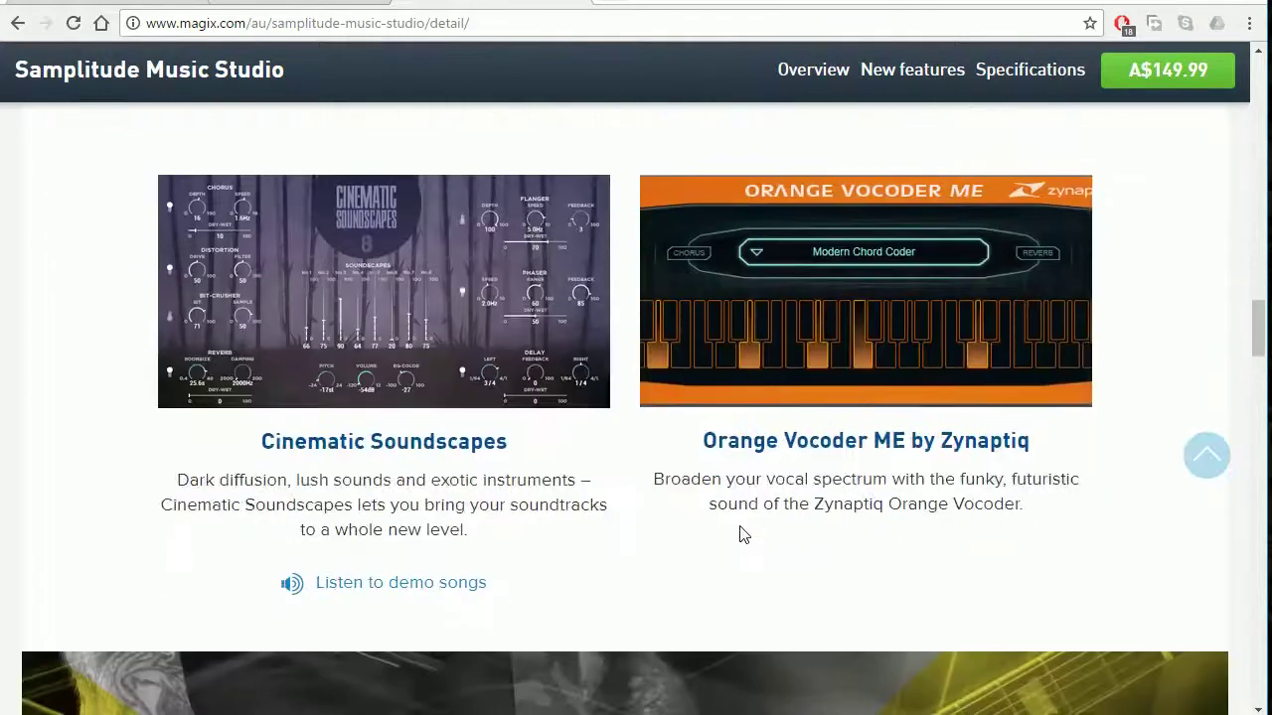
{"action": "scroll", "coordinate": [811, 468], "scroll_direction": "down", "scroll_amount": 5}
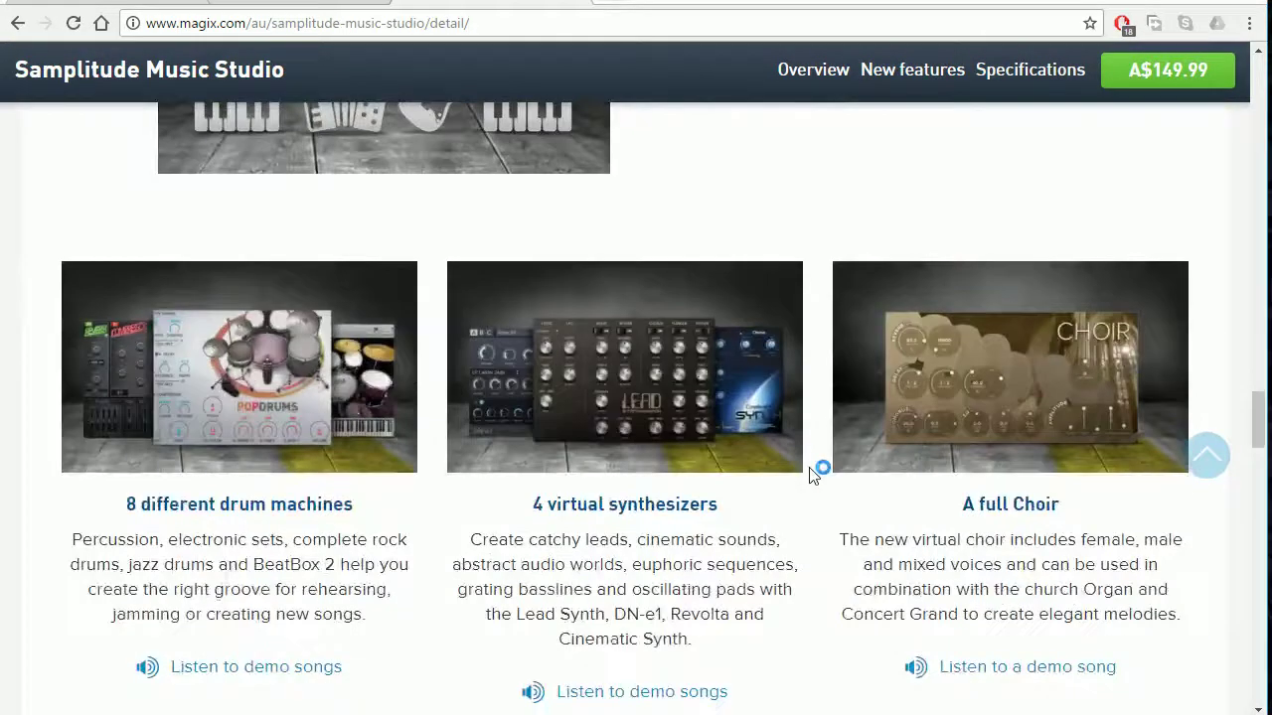
{"action": "scroll", "coordinate": [810, 476], "scroll_direction": "down", "scroll_amount": 4}
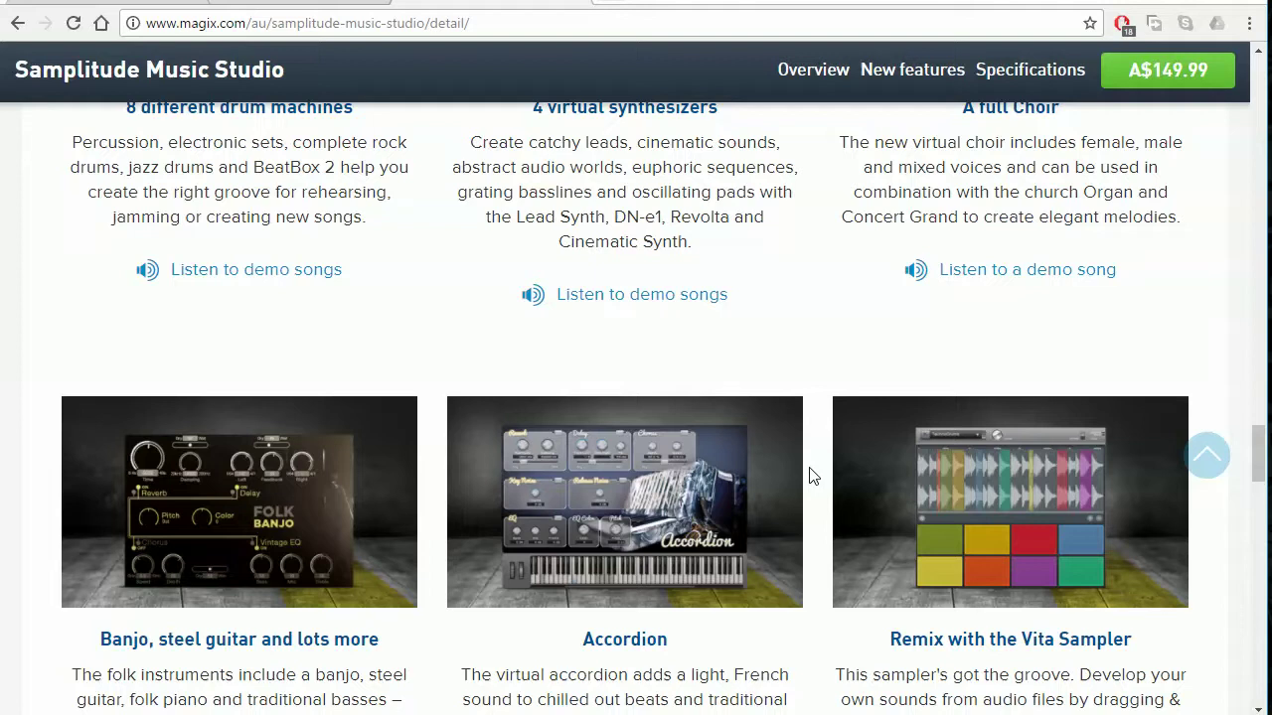
{"action": "scroll", "coordinate": [811, 476], "scroll_direction": "down", "scroll_amount": 2}
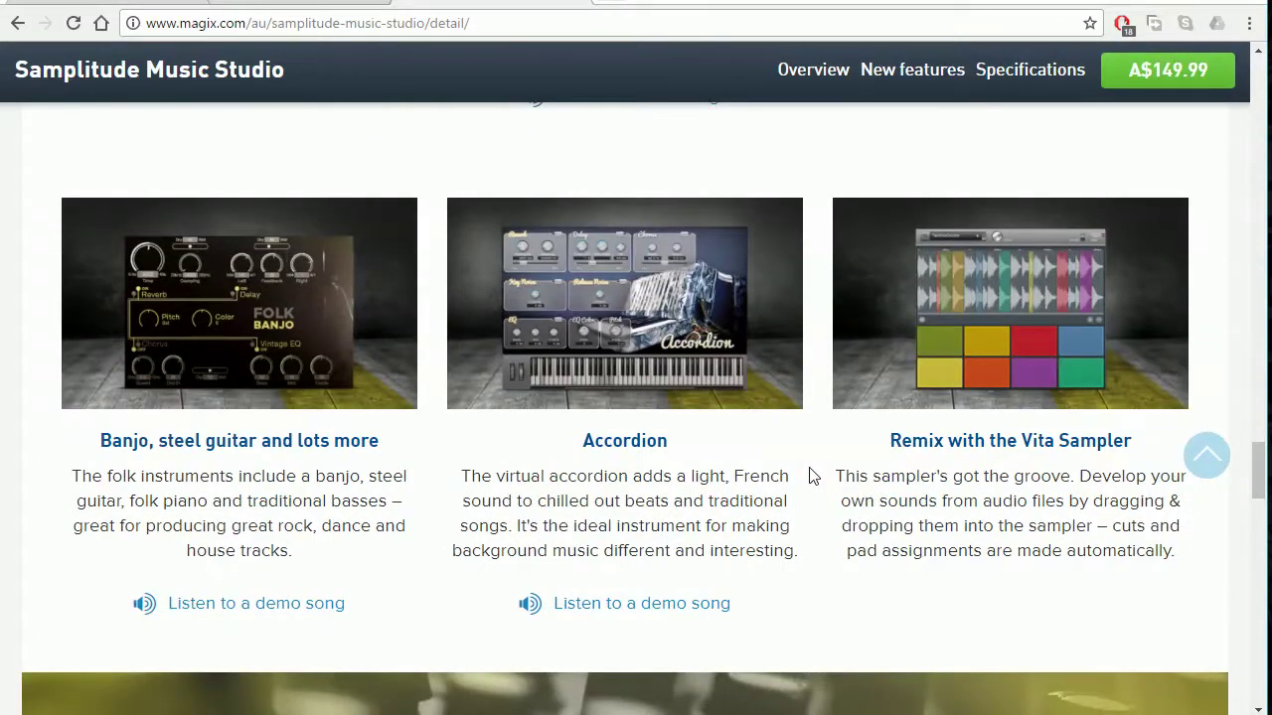
{"action": "scroll", "coordinate": [810, 476], "scroll_direction": "down", "scroll_amount": 2}
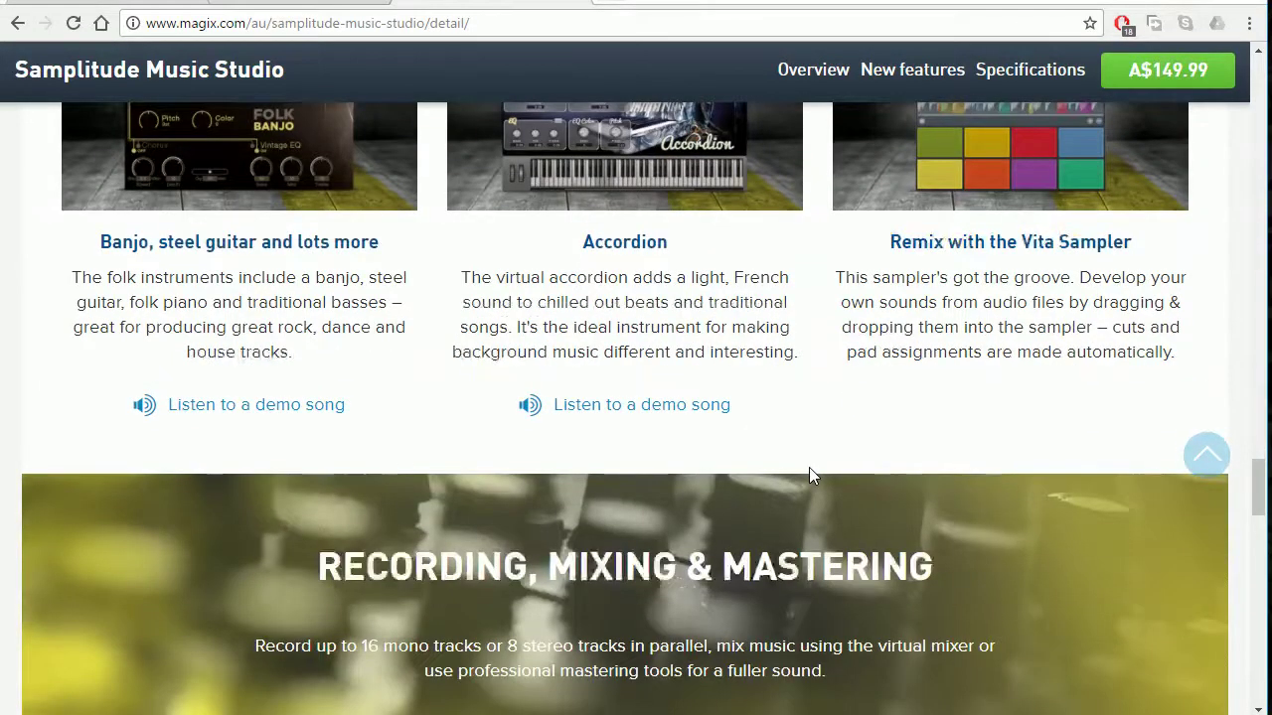
{"action": "scroll", "coordinate": [808, 476], "scroll_direction": "down", "scroll_amount": 10}
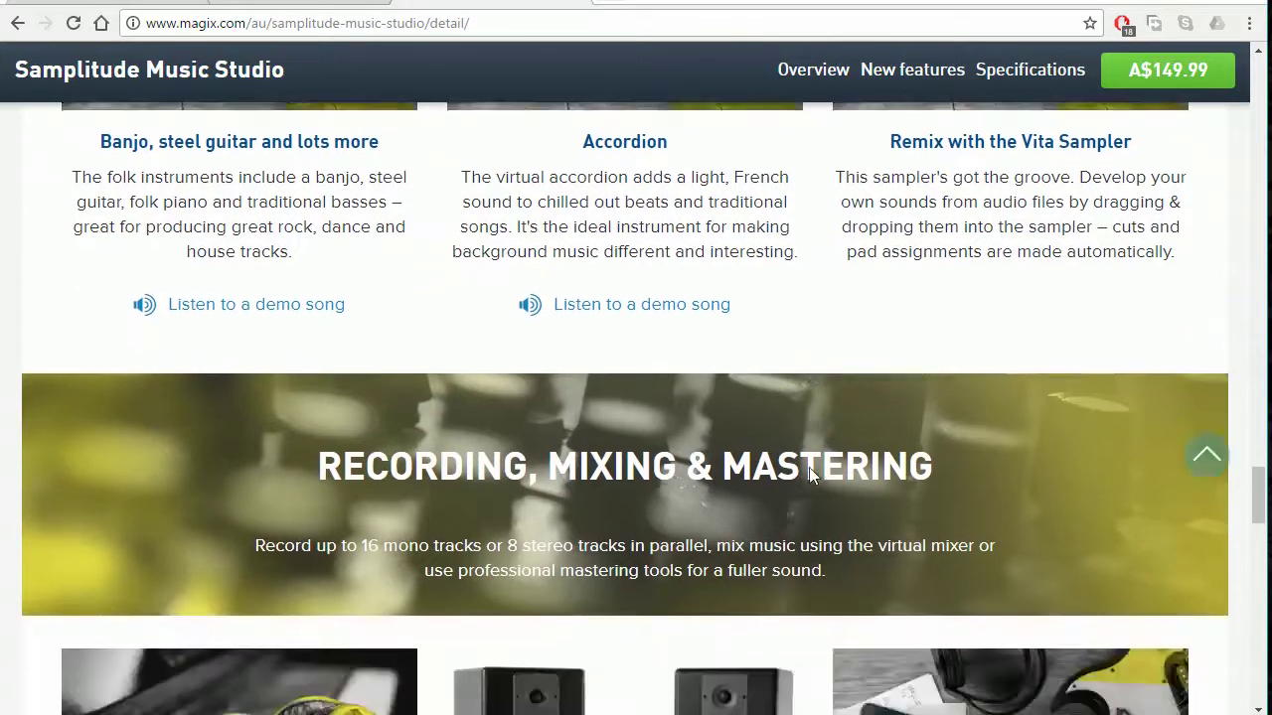
{"action": "scroll", "coordinate": [809, 476], "scroll_direction": "down", "scroll_amount": 1}
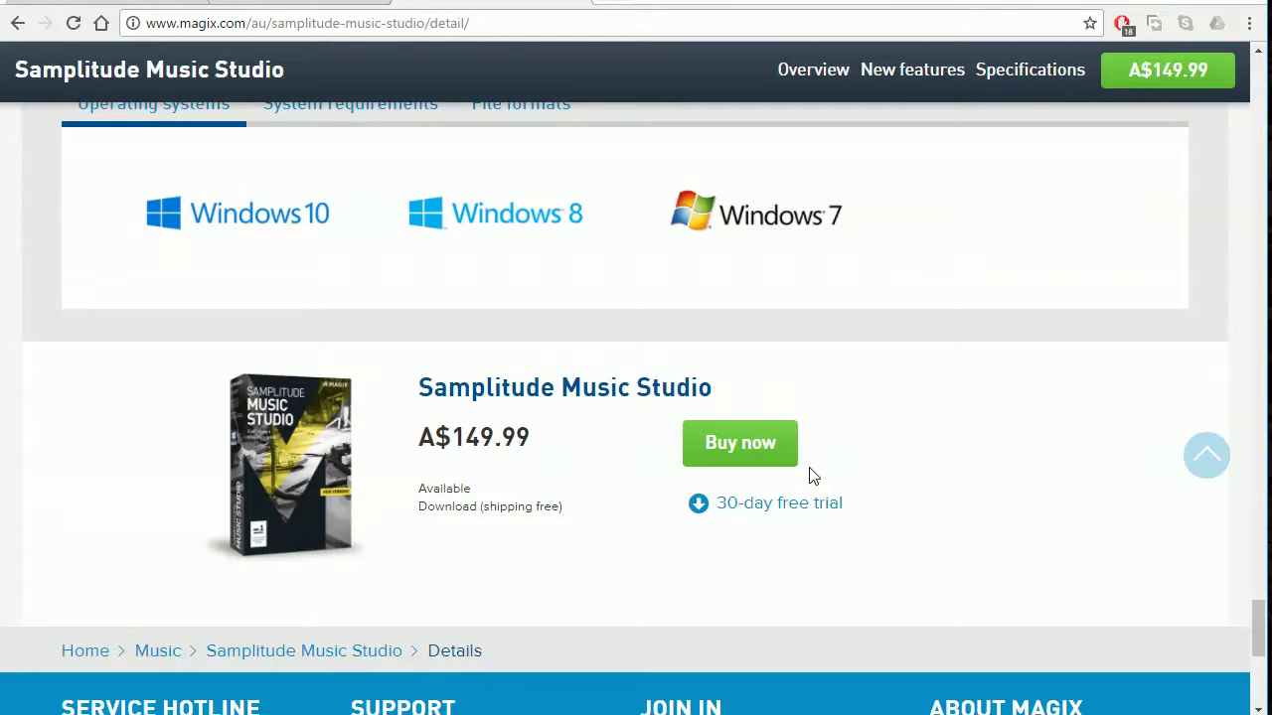
{"action": "scroll", "coordinate": [809, 476], "scroll_direction": "down", "scroll_amount": 2}
{"action": "scroll", "coordinate": [810, 475], "scroll_direction": "up", "scroll_amount": 12}
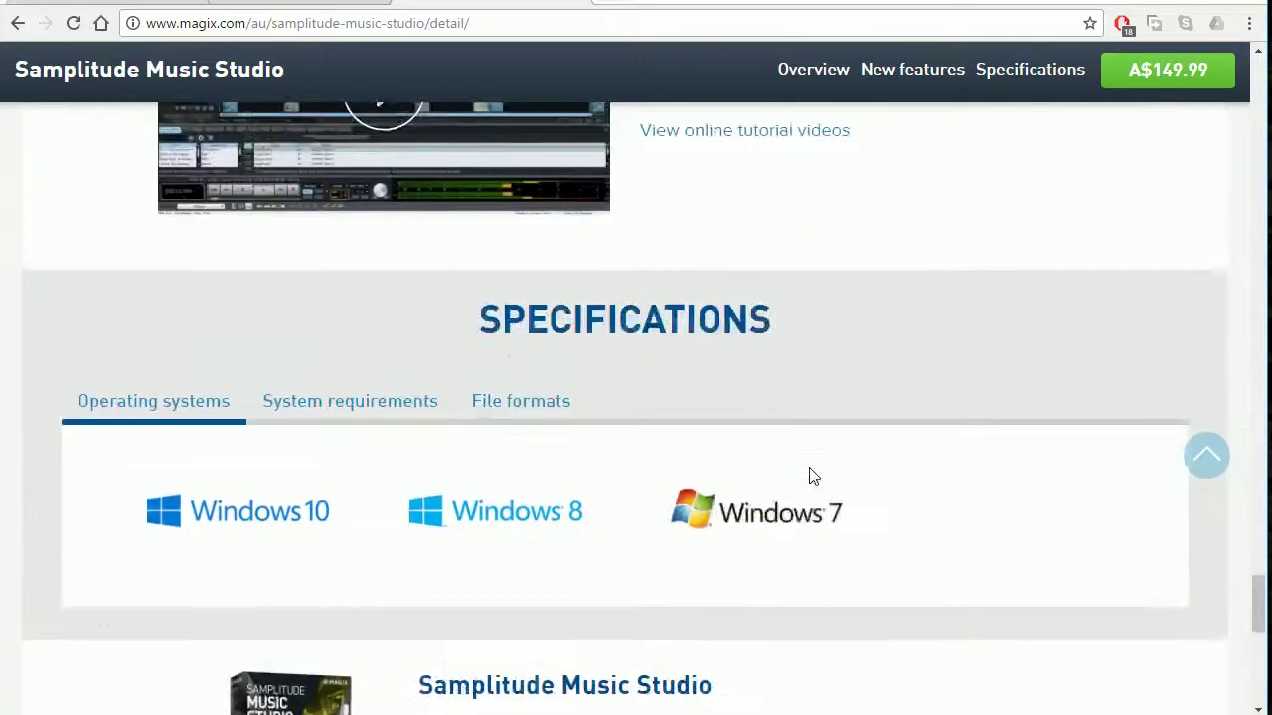
{"action": "scroll", "coordinate": [810, 476], "scroll_direction": "down", "scroll_amount": 1}
{"action": "scroll", "coordinate": [810, 475], "scroll_direction": "down", "scroll_amount": 4}
{"action": "scroll", "coordinate": [809, 476], "scroll_direction": "up", "scroll_amount": 12}
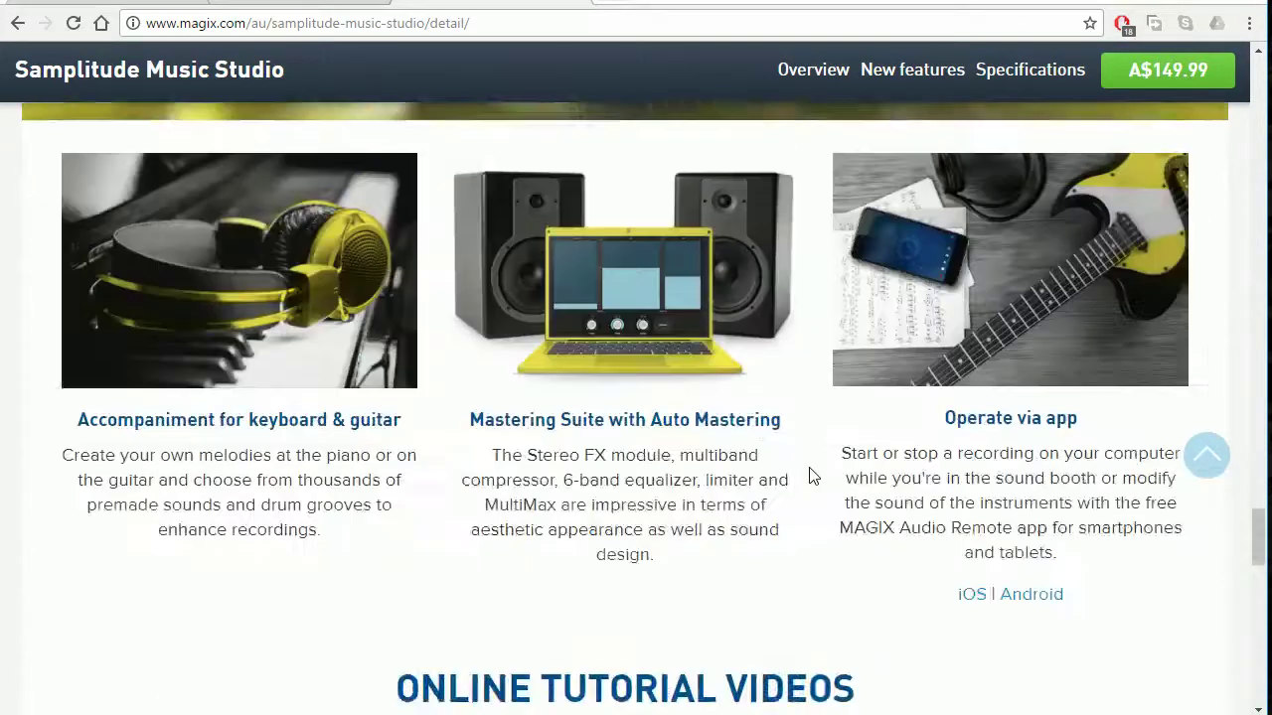
{"action": "scroll", "coordinate": [810, 475], "scroll_direction": "up", "scroll_amount": 10}
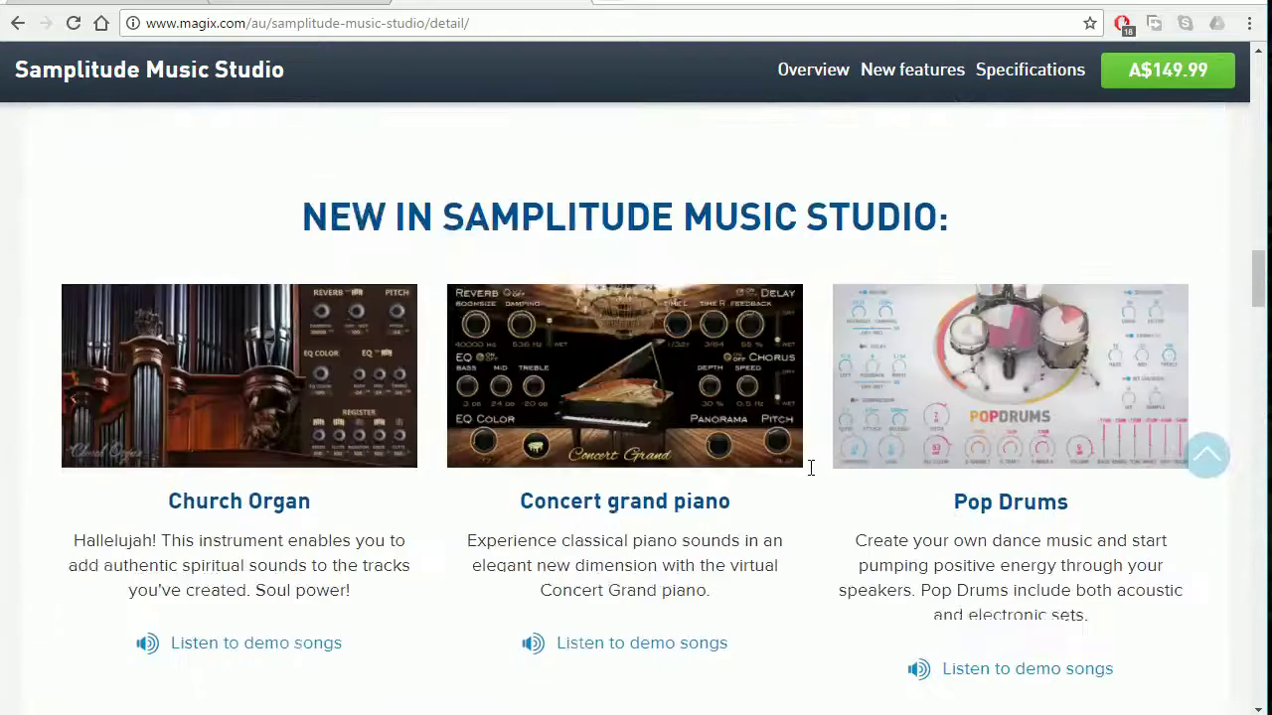
{"action": "scroll", "coordinate": [810, 476], "scroll_direction": "up", "scroll_amount": 8}
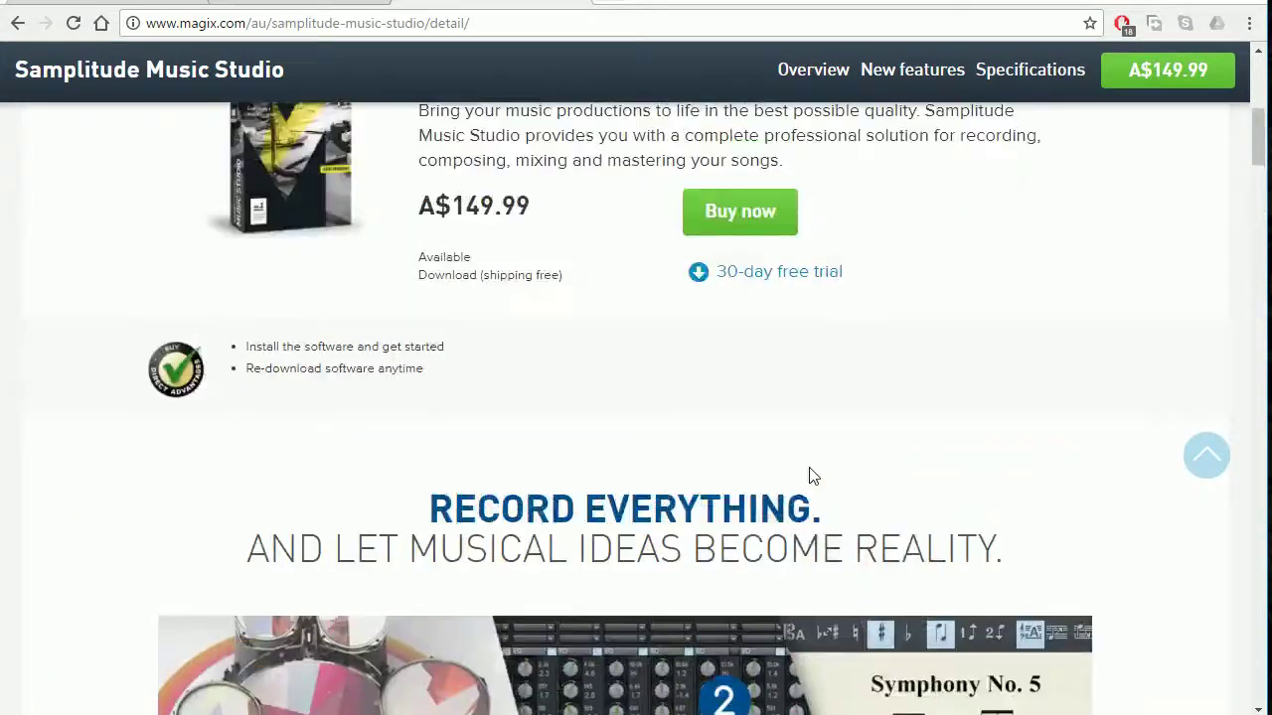
{"action": "scroll", "coordinate": [810, 476], "scroll_direction": "down", "scroll_amount": 4}
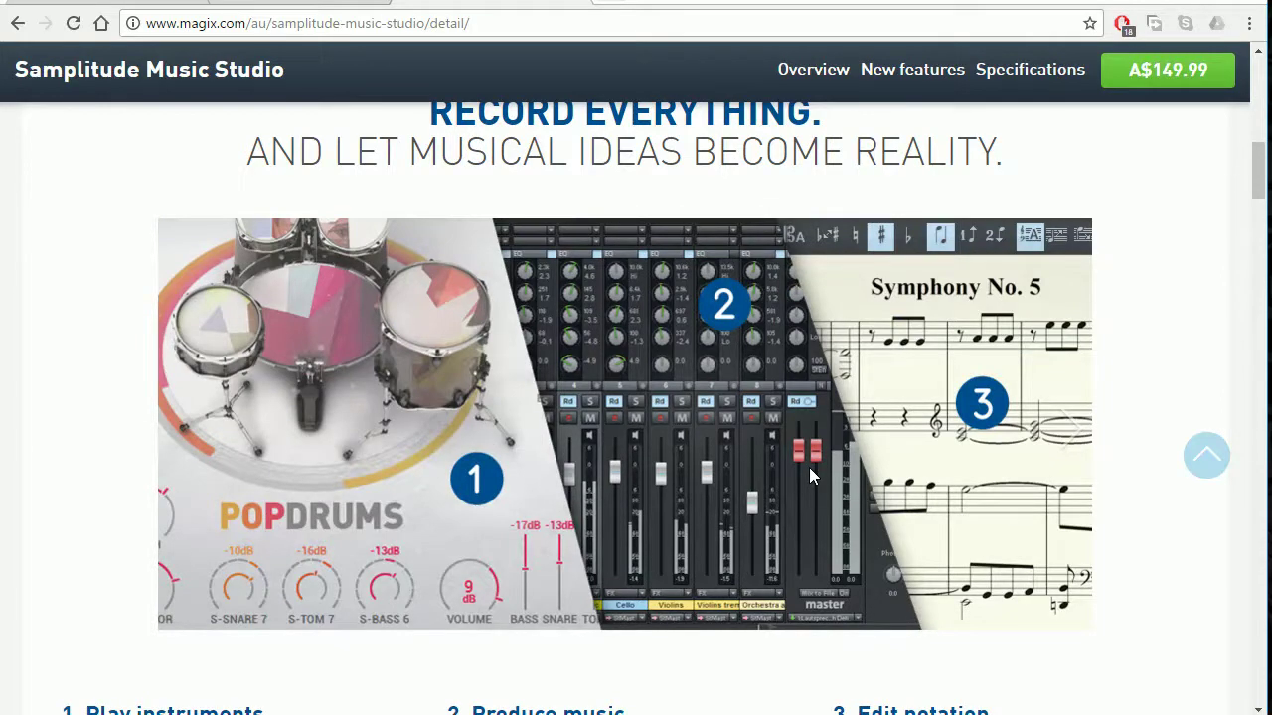
{"action": "scroll", "coordinate": [810, 469], "scroll_direction": "up", "scroll_amount": 10}
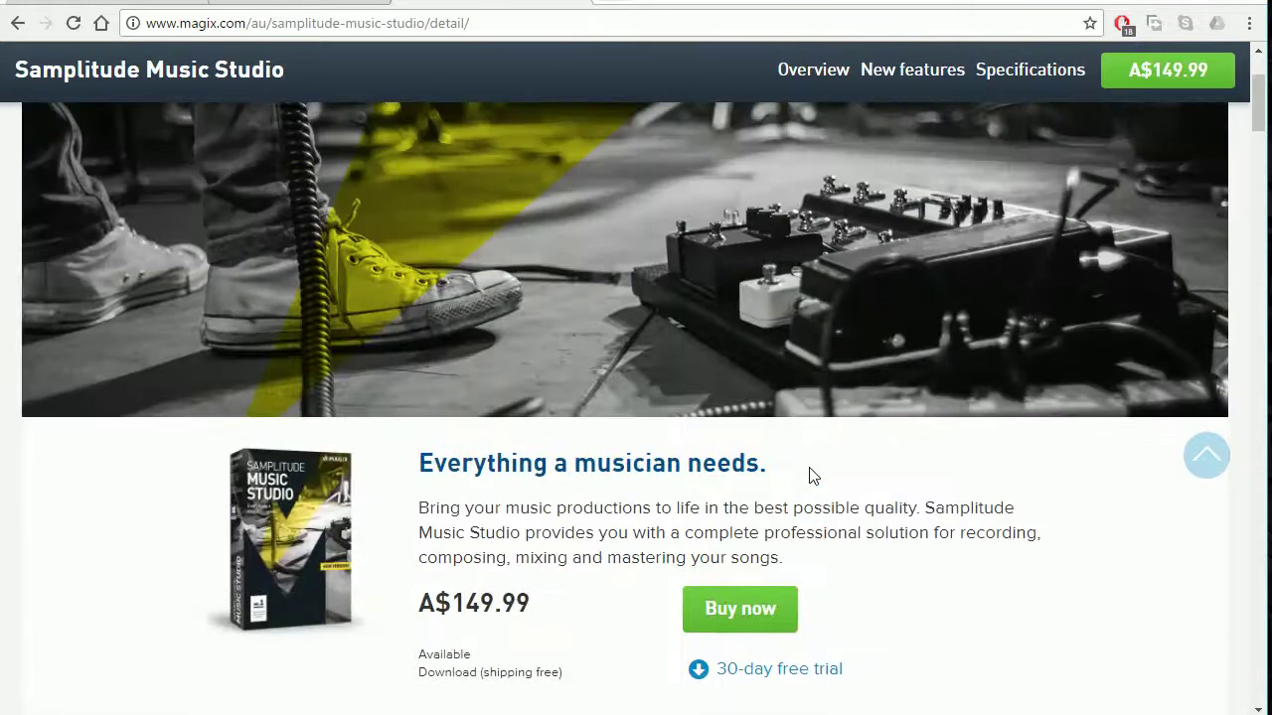
{"action": "scroll", "coordinate": [809, 475], "scroll_direction": "down", "scroll_amount": 3}
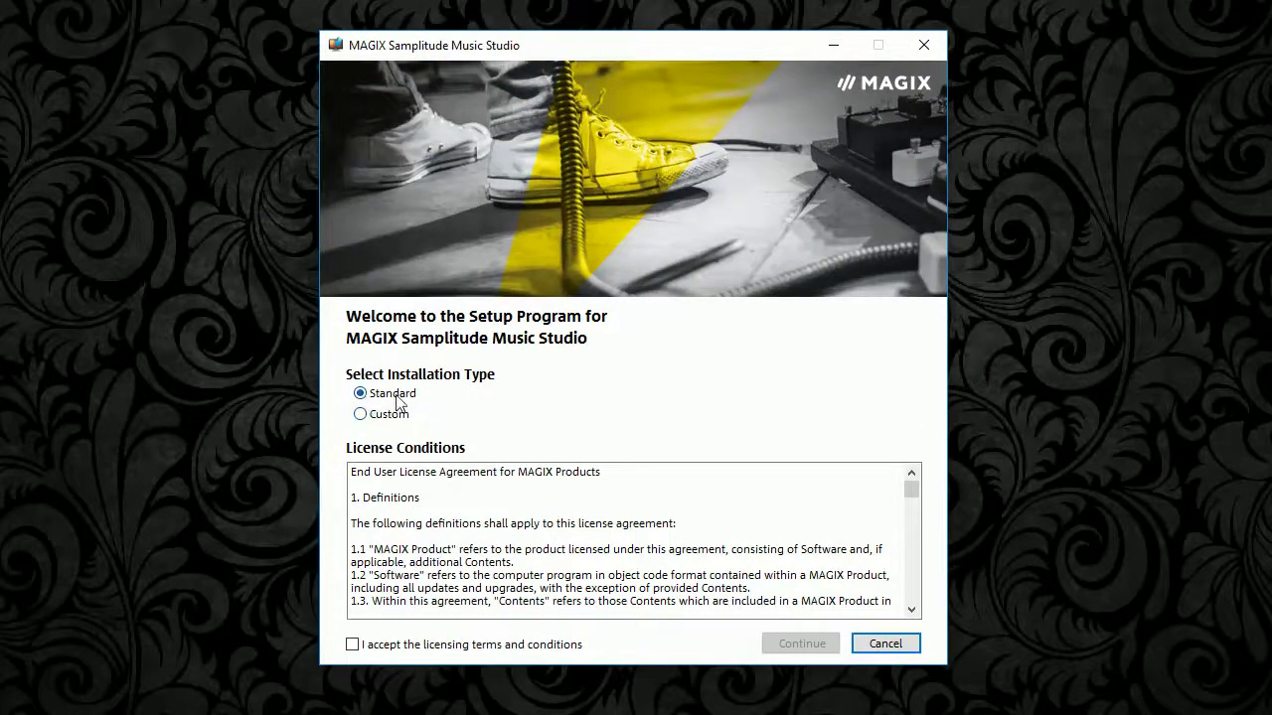
- Accept the licensing terms and start the Standard installation of the 395.61 MB download
{"action": "left_click", "coordinate": [353, 645]}
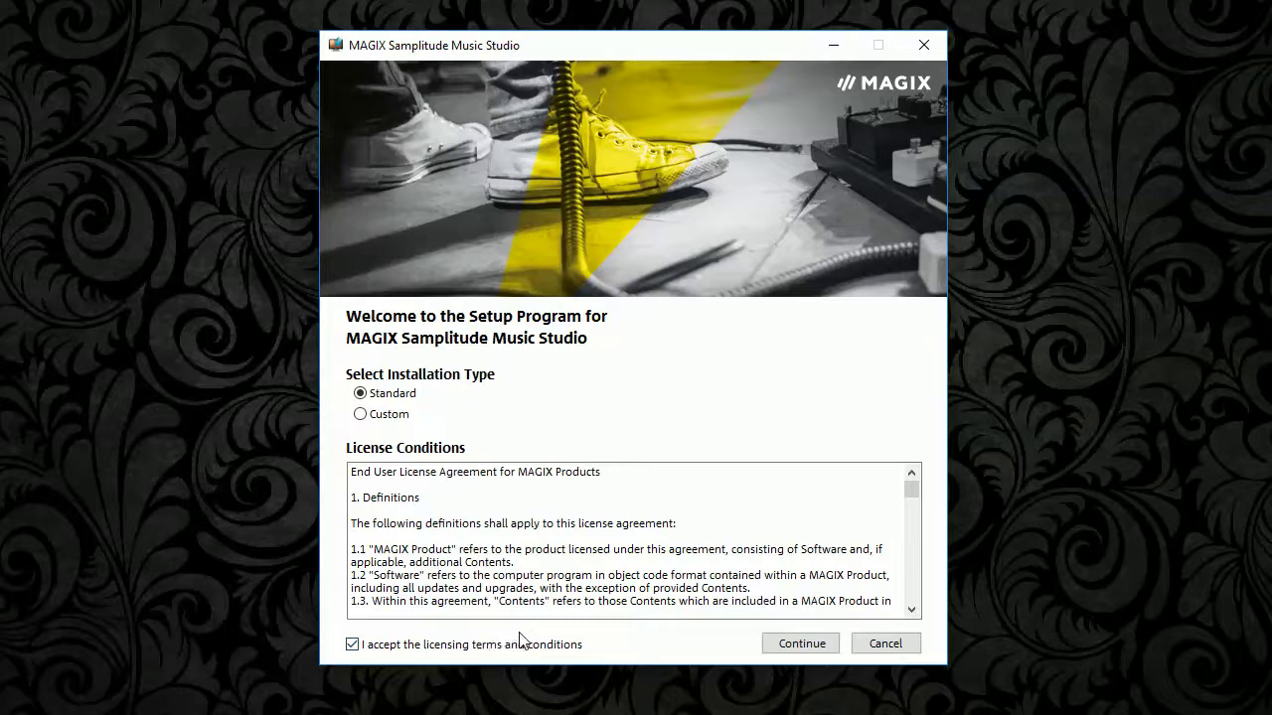
{"action": "left_click_drag", "start_coordinate": [911, 486], "coordinate": [911, 596]}
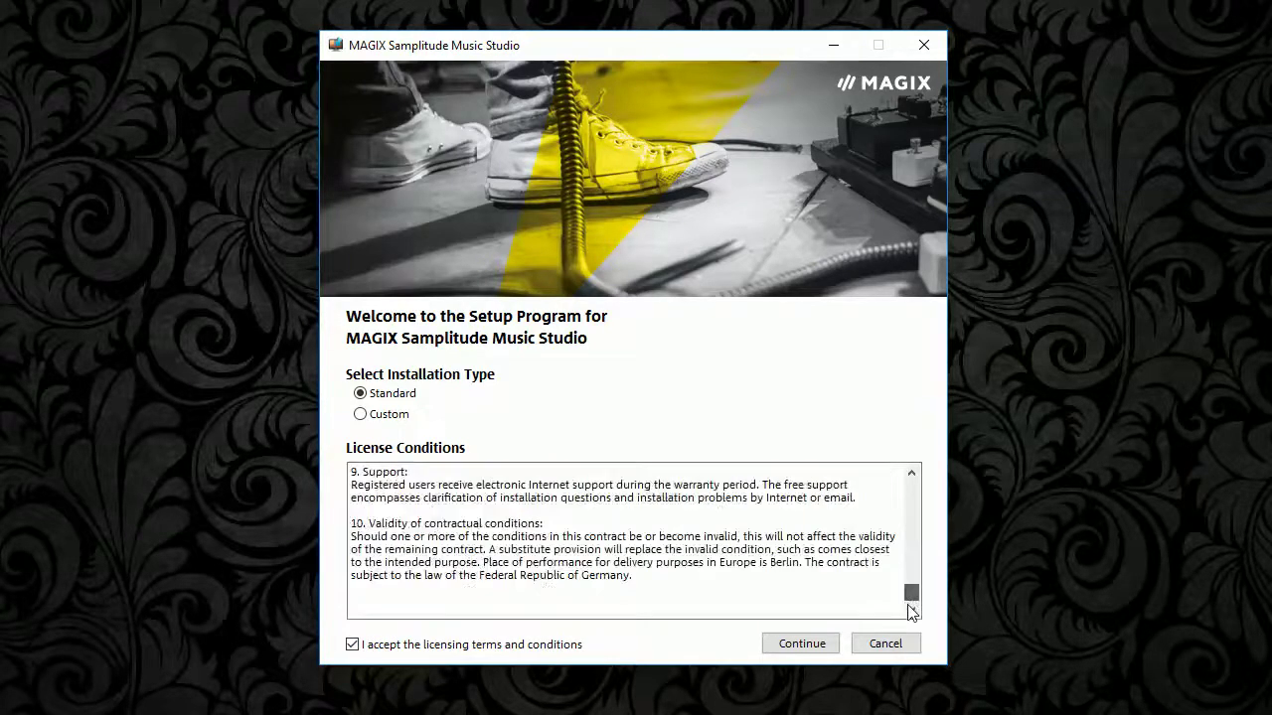
{"action": "left_click", "coordinate": [802, 646]}
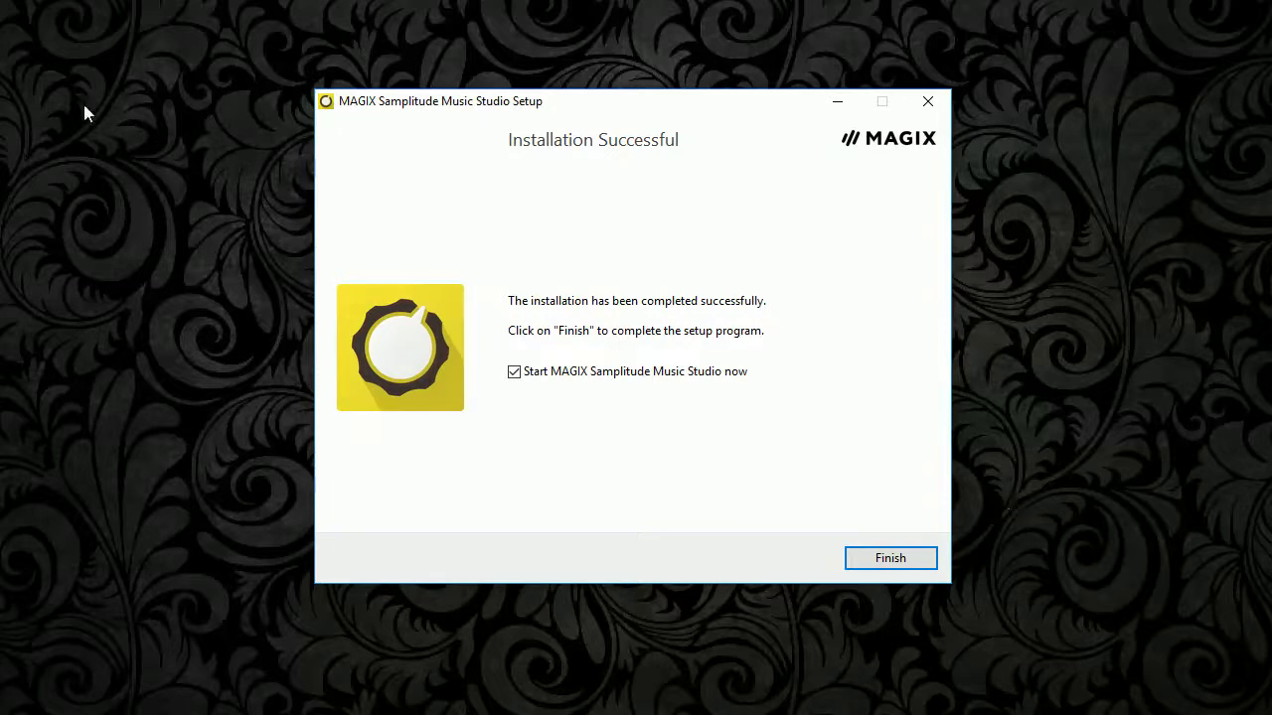
- Move the new Samplitude desktop shortcut further left
{"action": "left_click_drag", "start_coordinate": [189, 134], "coordinate": [135, 160]}
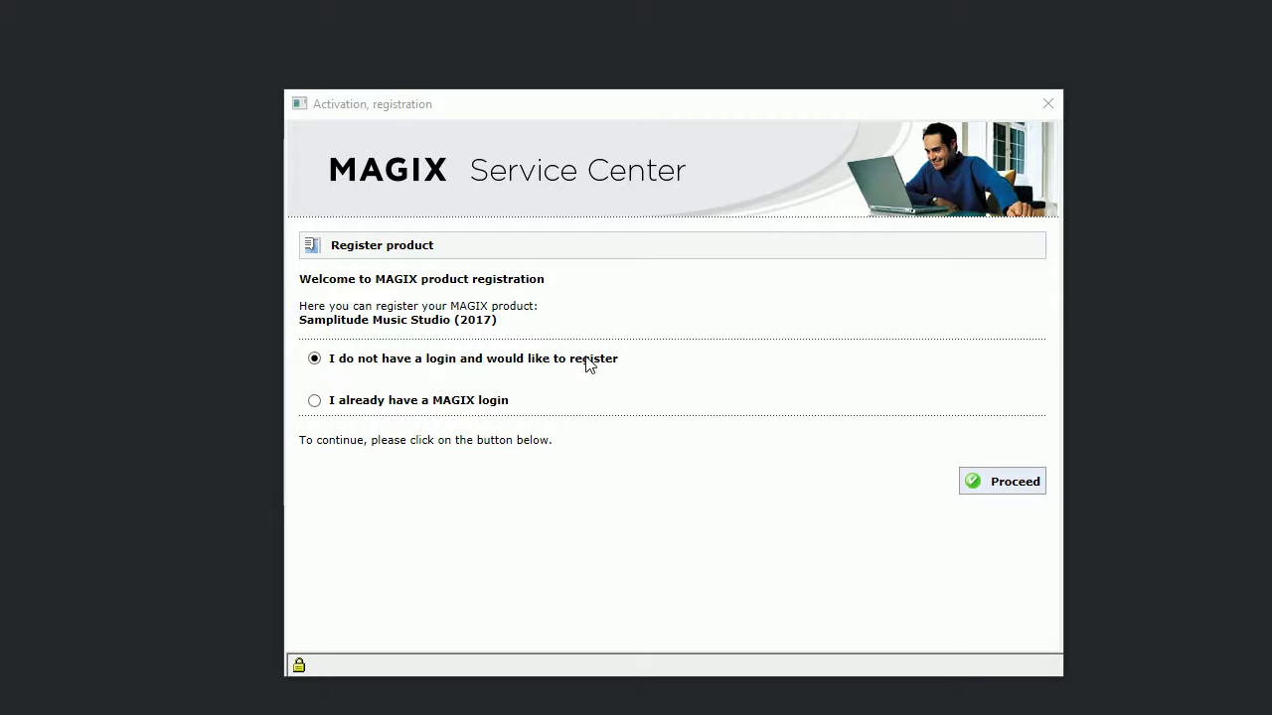
- Sign in with an existing MAGIX login and complete the registration, approving the permission prompt
{"action": "left_click", "coordinate": [315, 400]}
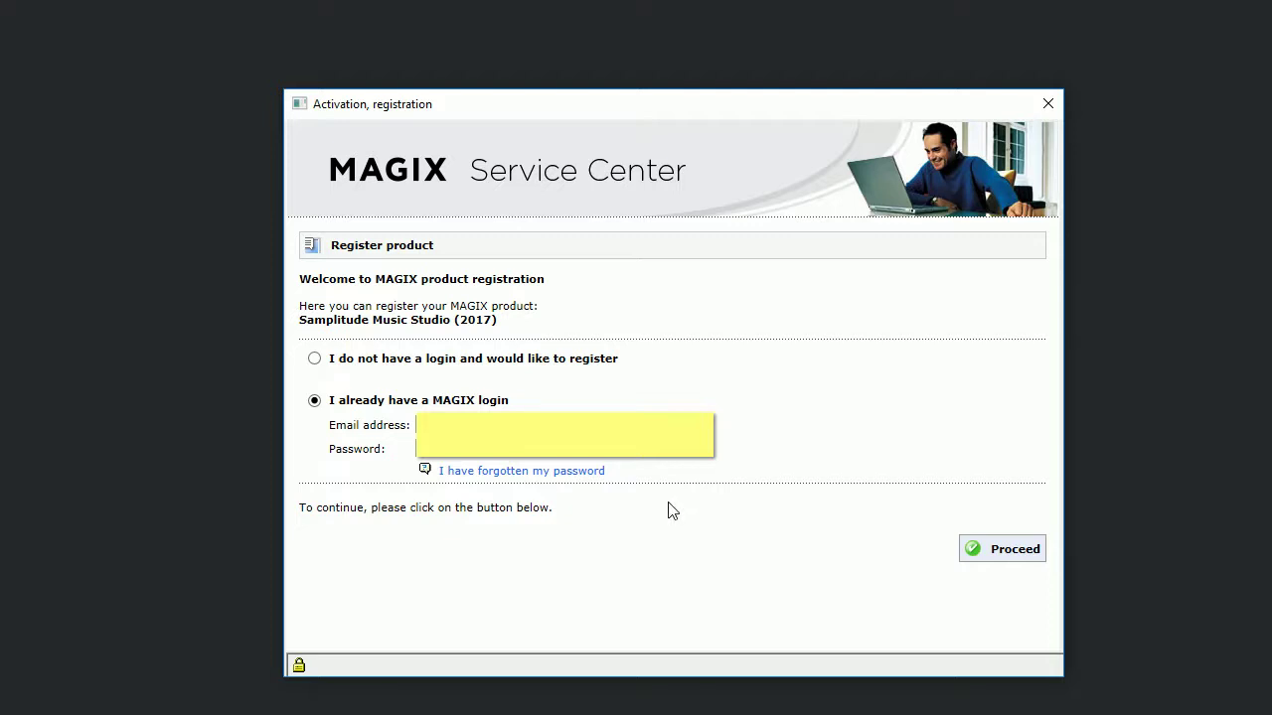
{"action": "left_click", "coordinate": [1014, 552]}
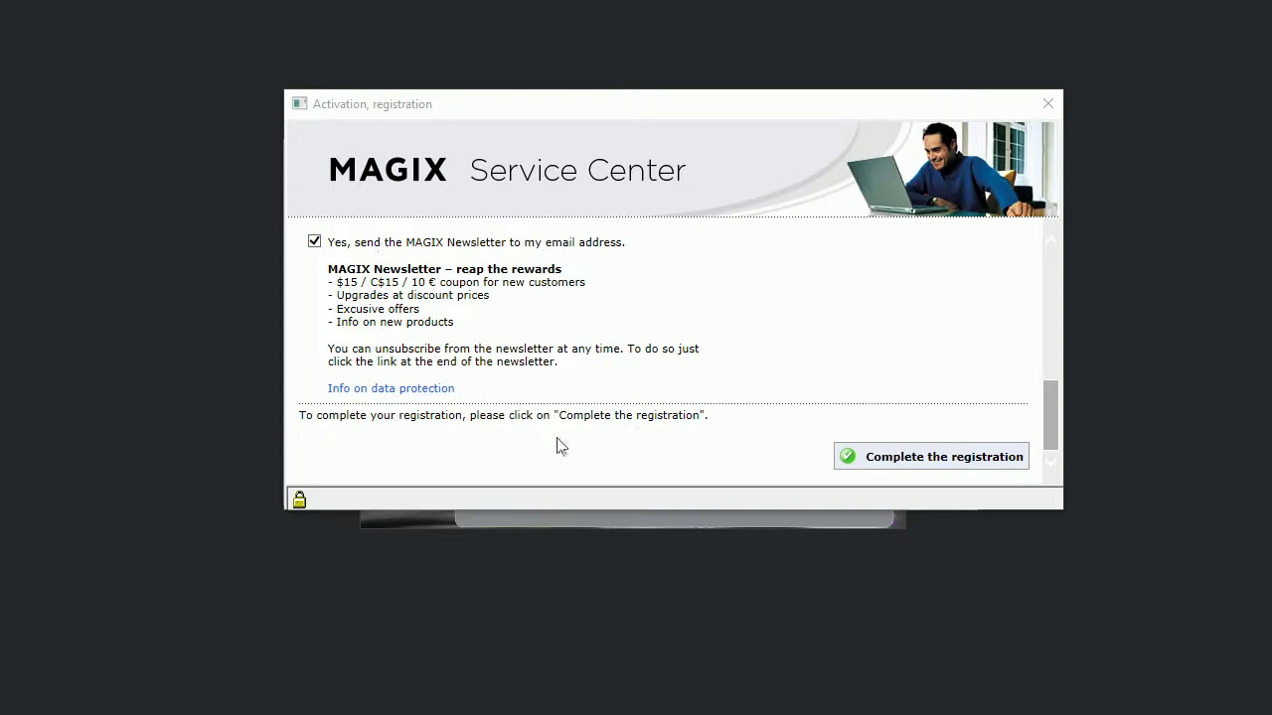
{"action": "left_click", "coordinate": [940, 462]}
{"action": "key", "text": "alt+y"}
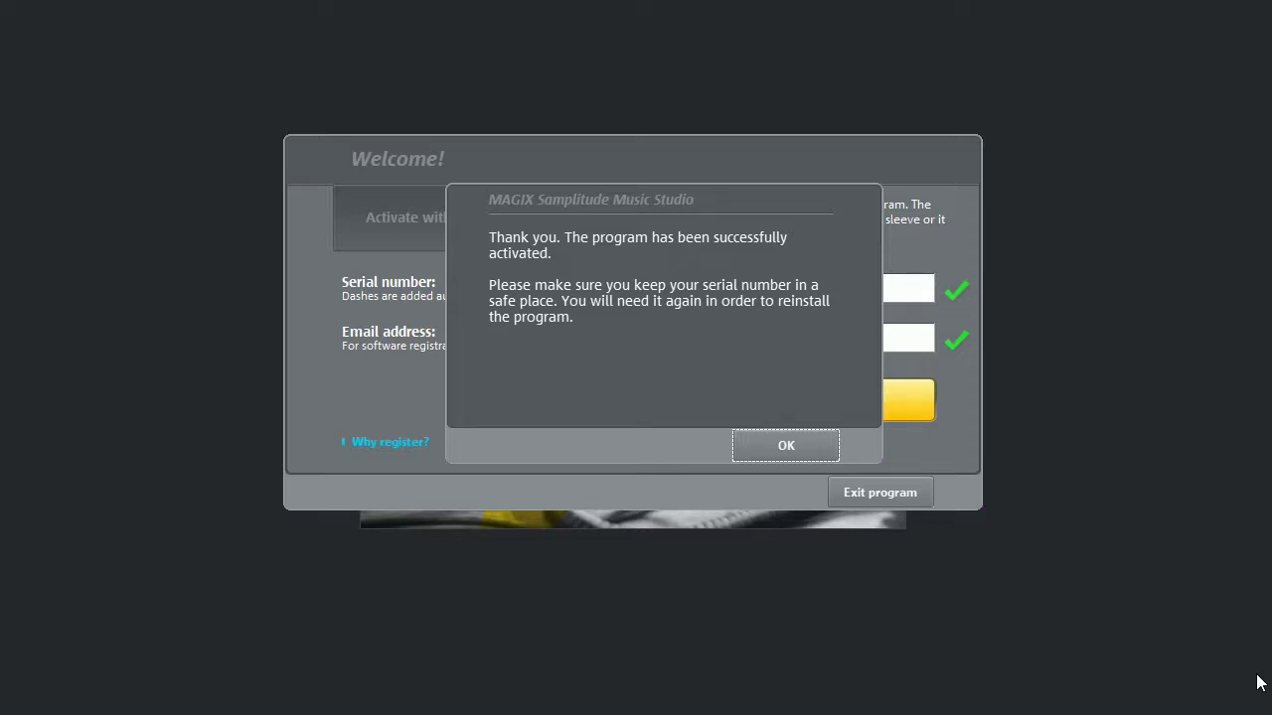
- Acknowledge the successful activation message and dismiss the free downloads notice
{"action": "key", "text": "Return"}
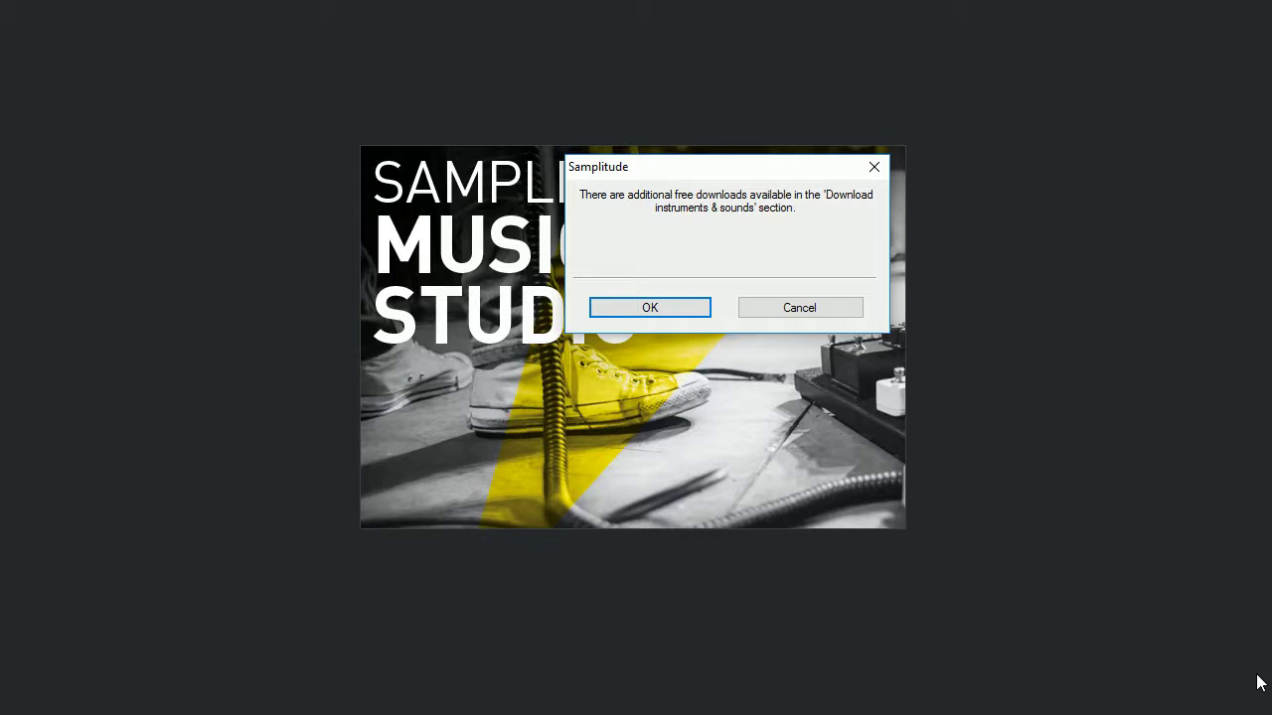
{"action": "left_click", "coordinate": [648, 307]}
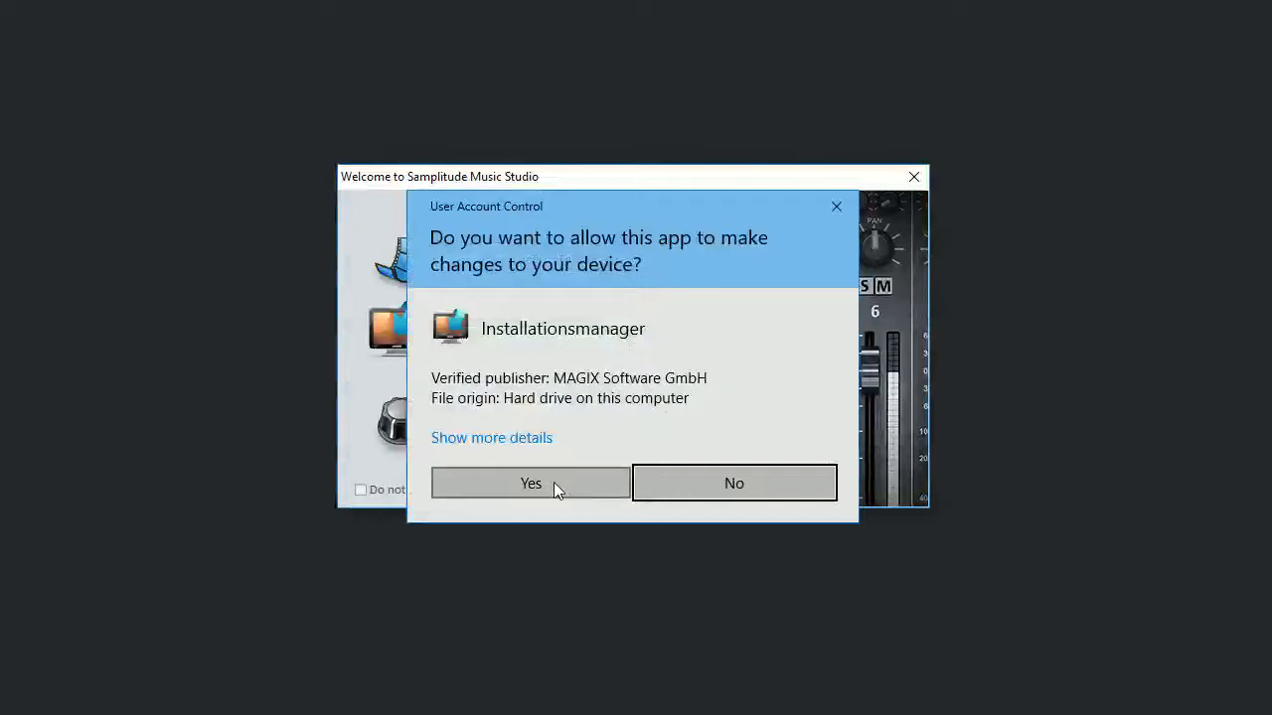
- Allow the installation manager, open the Free add-on package installer, and cancel without installing
{"action": "left_click", "coordinate": [552, 483]}
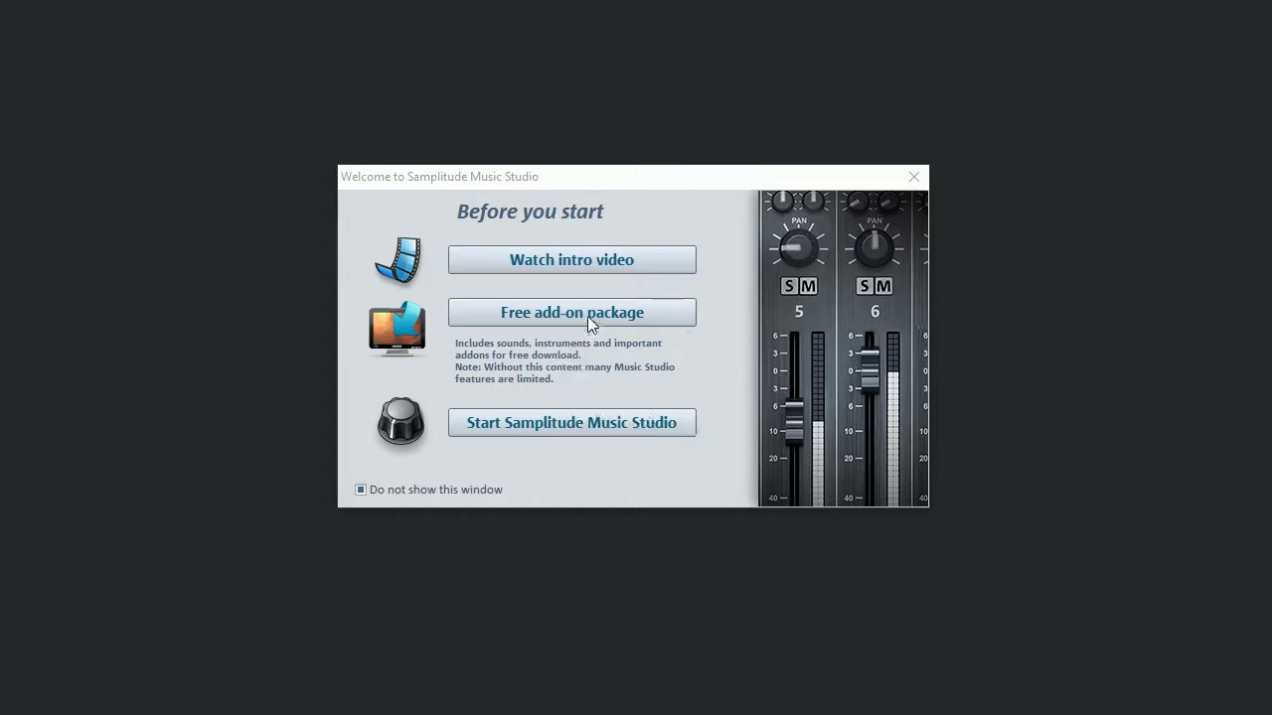
{"action": "left_click", "coordinate": [533, 304]}
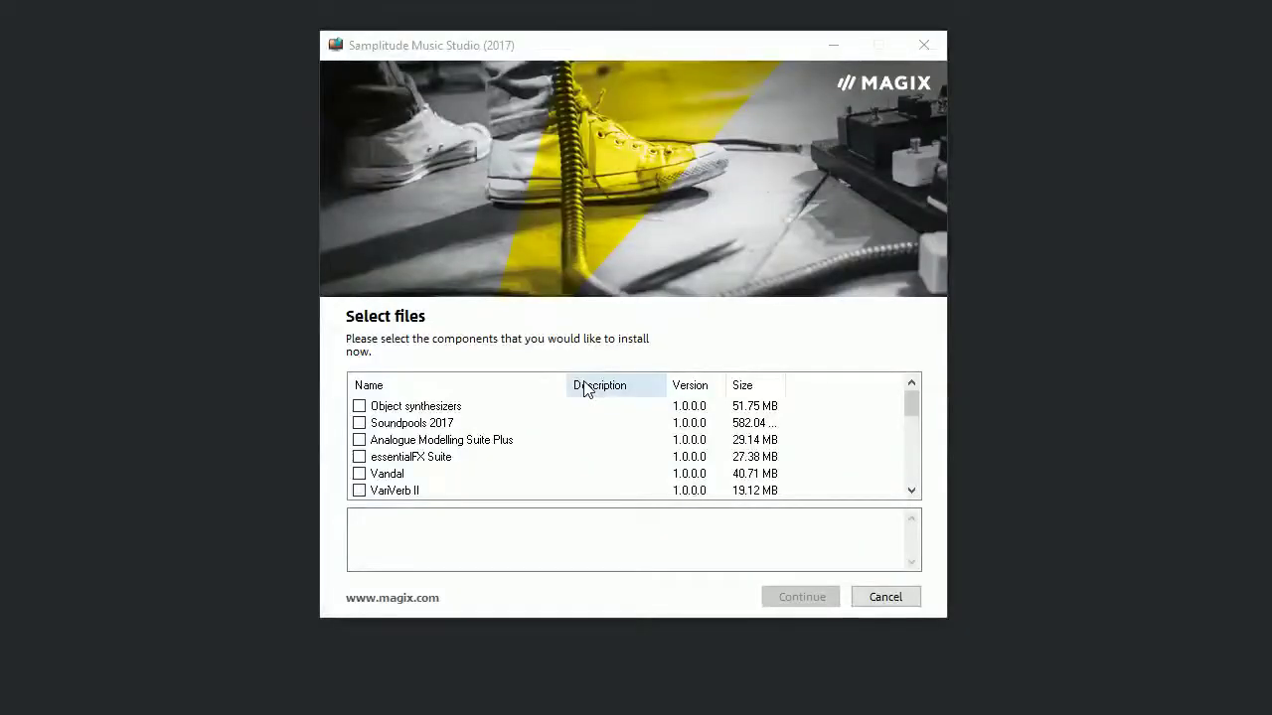
{"action": "left_click", "coordinate": [878, 598]}
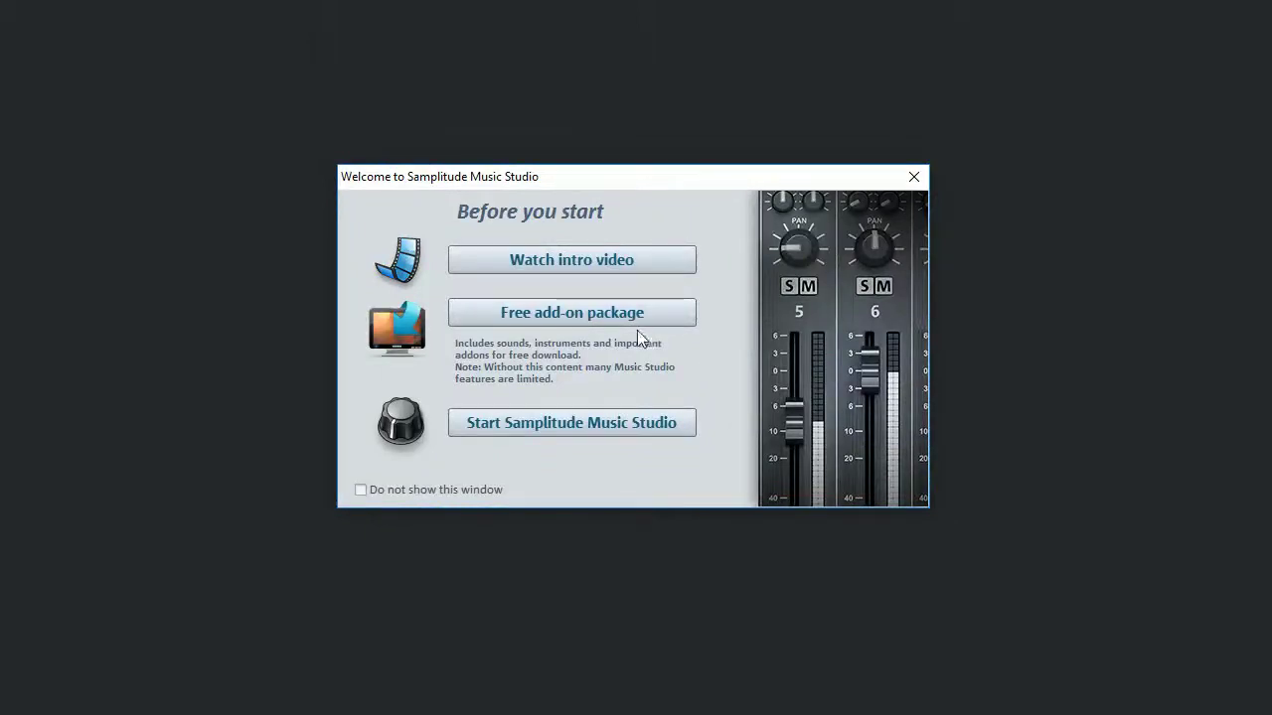
- Launch the main program and view empty-project settings: 44100 sample rate and 16 tracks
{"action": "left_click", "coordinate": [596, 424]}
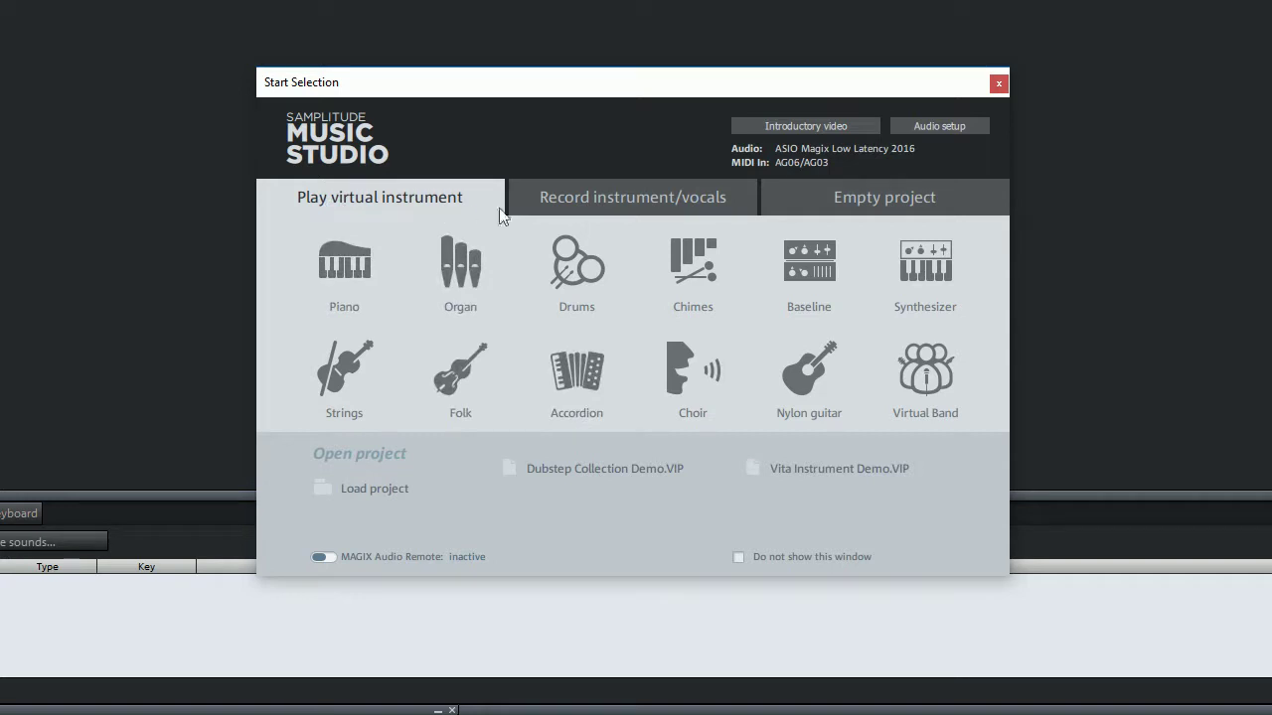
{"action": "left_click", "coordinate": [628, 200]}
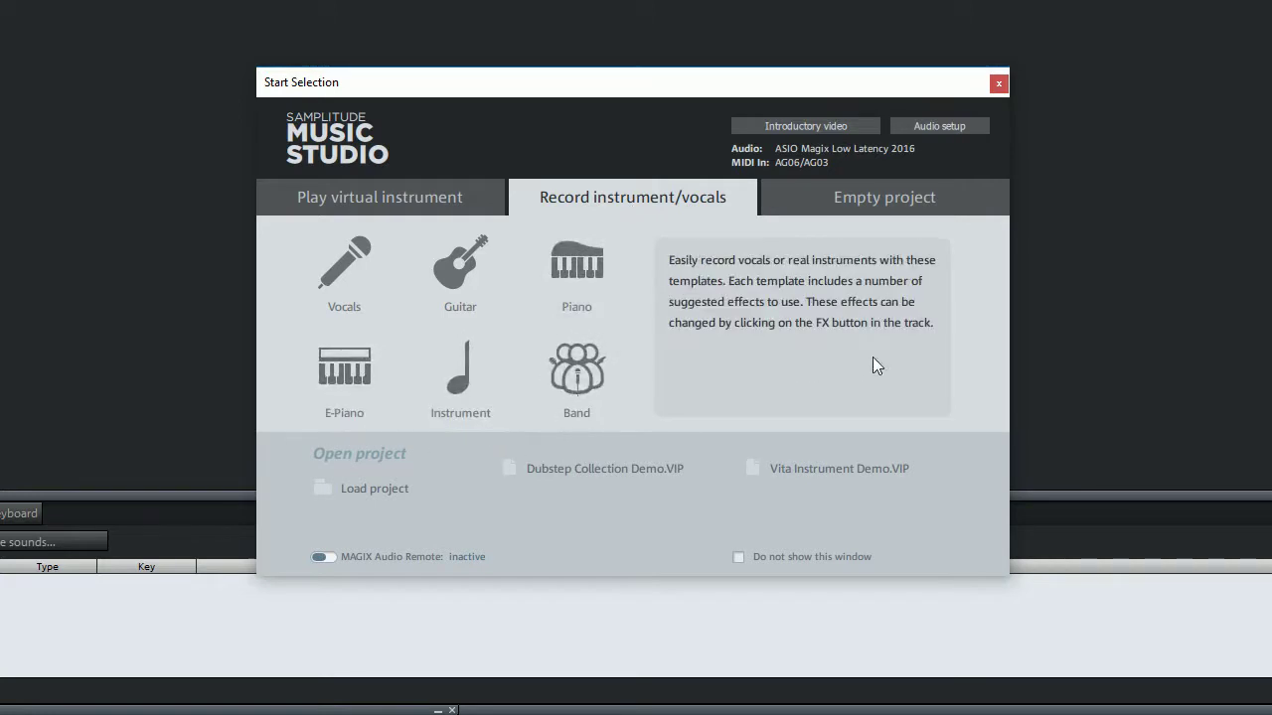
{"action": "left_click", "coordinate": [875, 201]}
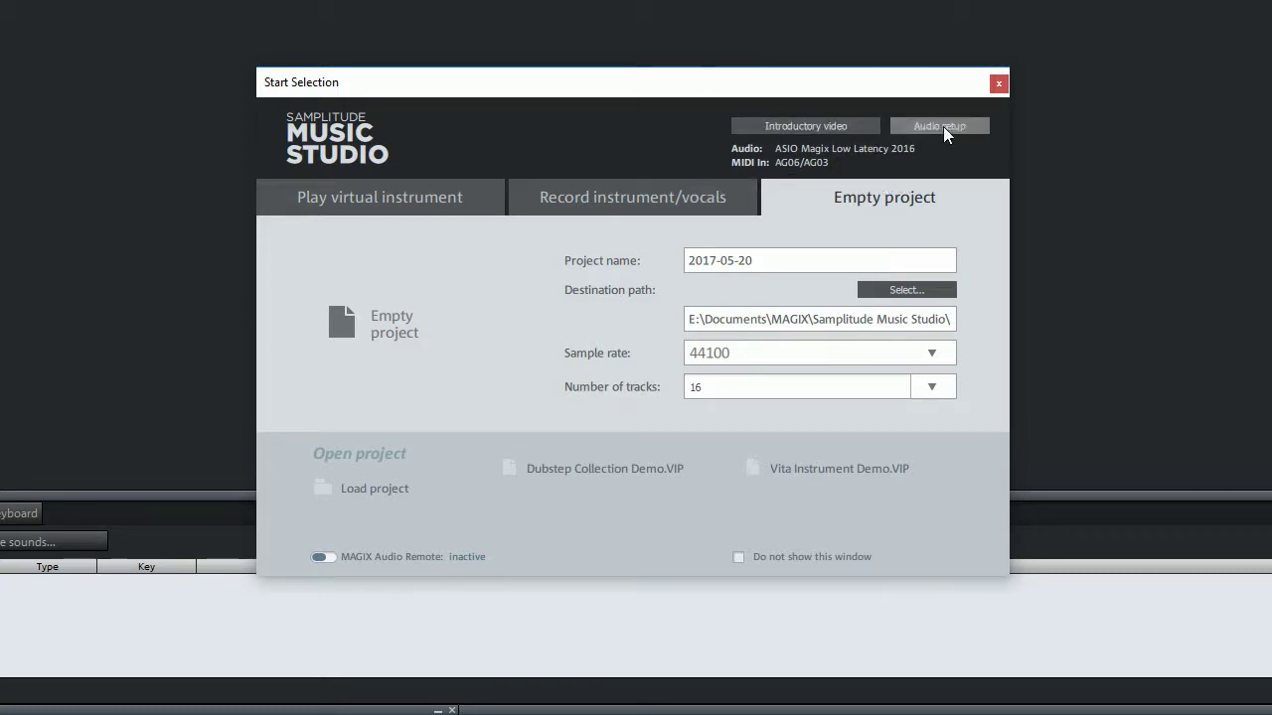
- Inspect the Magix Low Latency 2016 driver settings, then open System/Global Audio Options on Audio Setup
{"action": "left_click", "coordinate": [942, 127]}
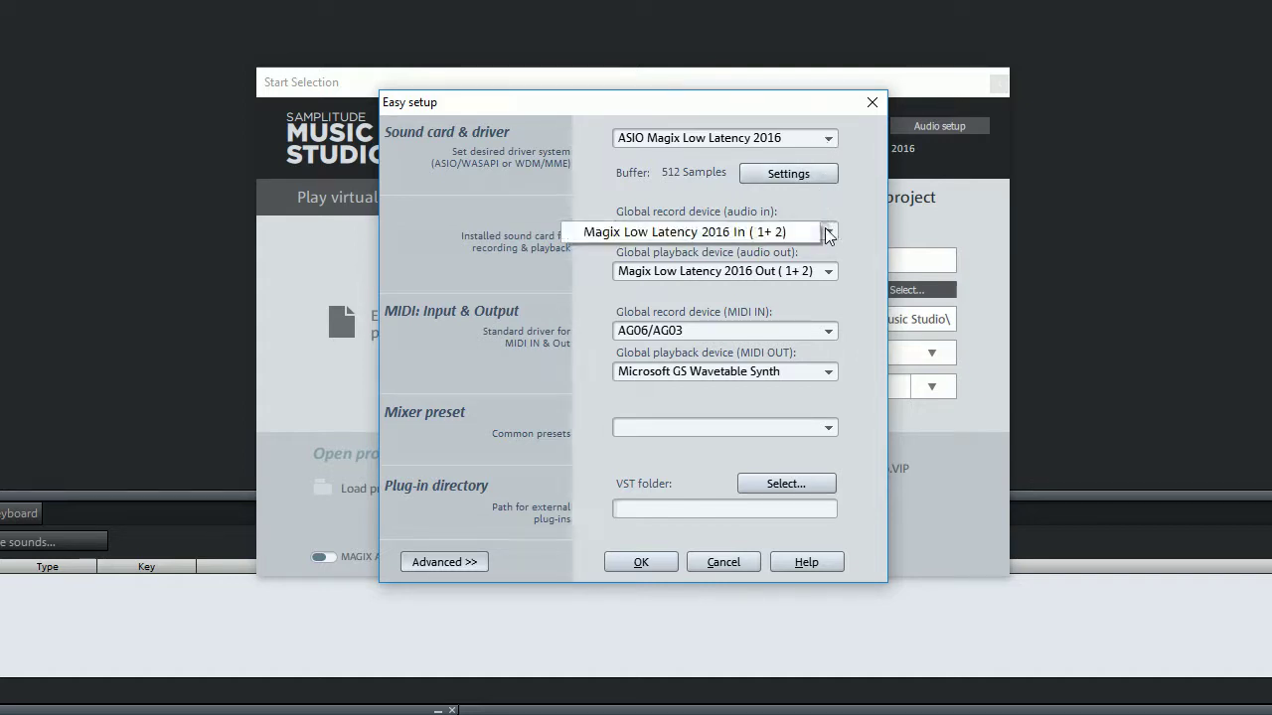
{"action": "left_click", "coordinate": [806, 176]}
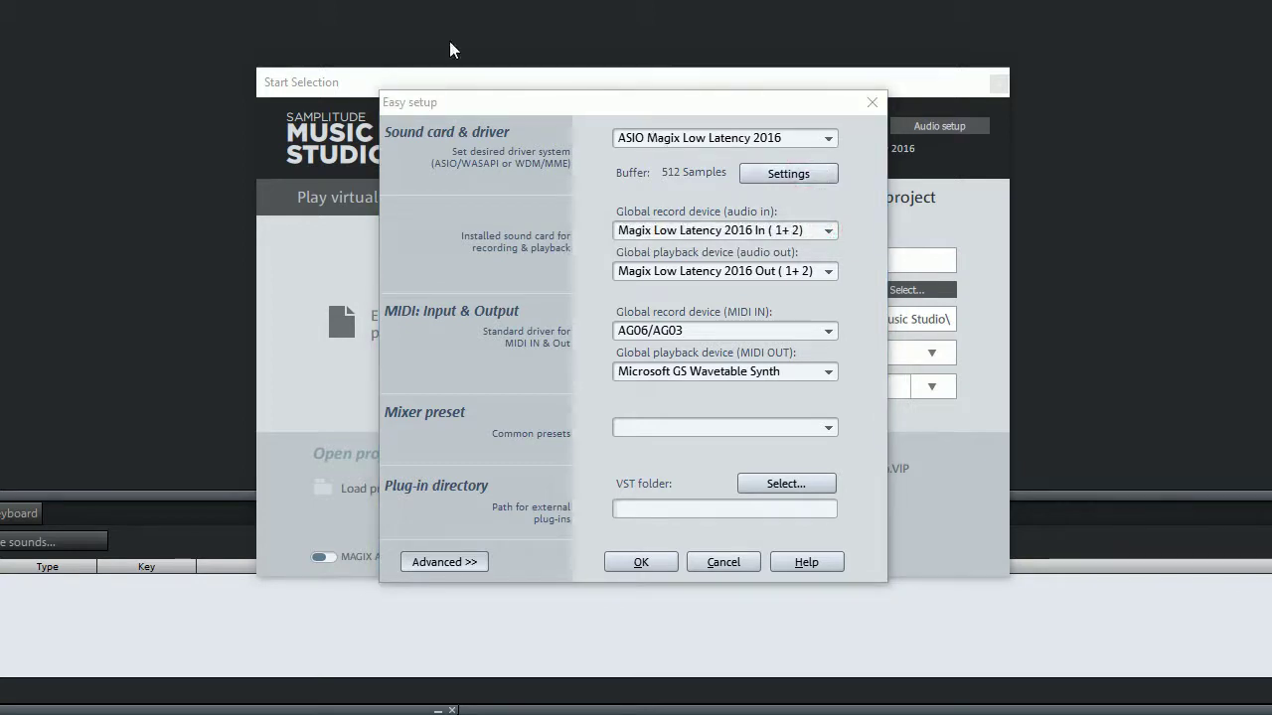
{"action": "left_click_drag", "start_coordinate": [505, 93], "coordinate": [853, 147]}
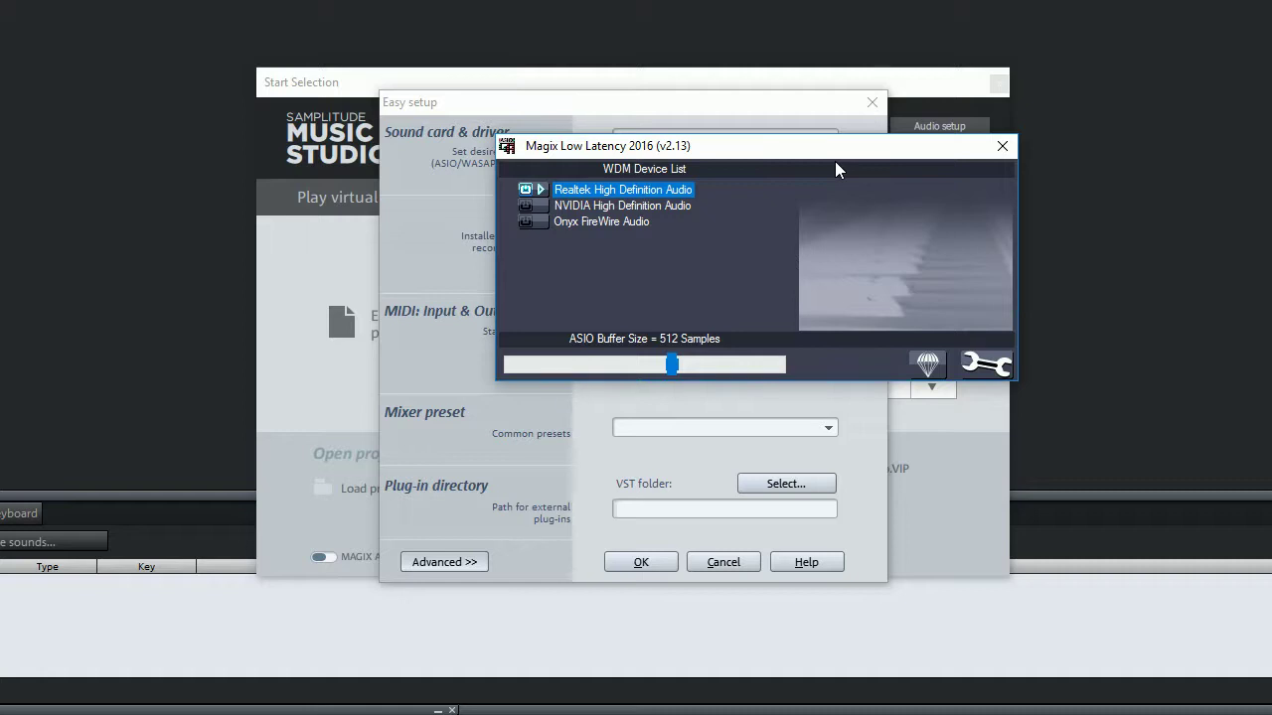
{"action": "left_click_drag", "start_coordinate": [835, 163], "coordinate": [746, 186]}
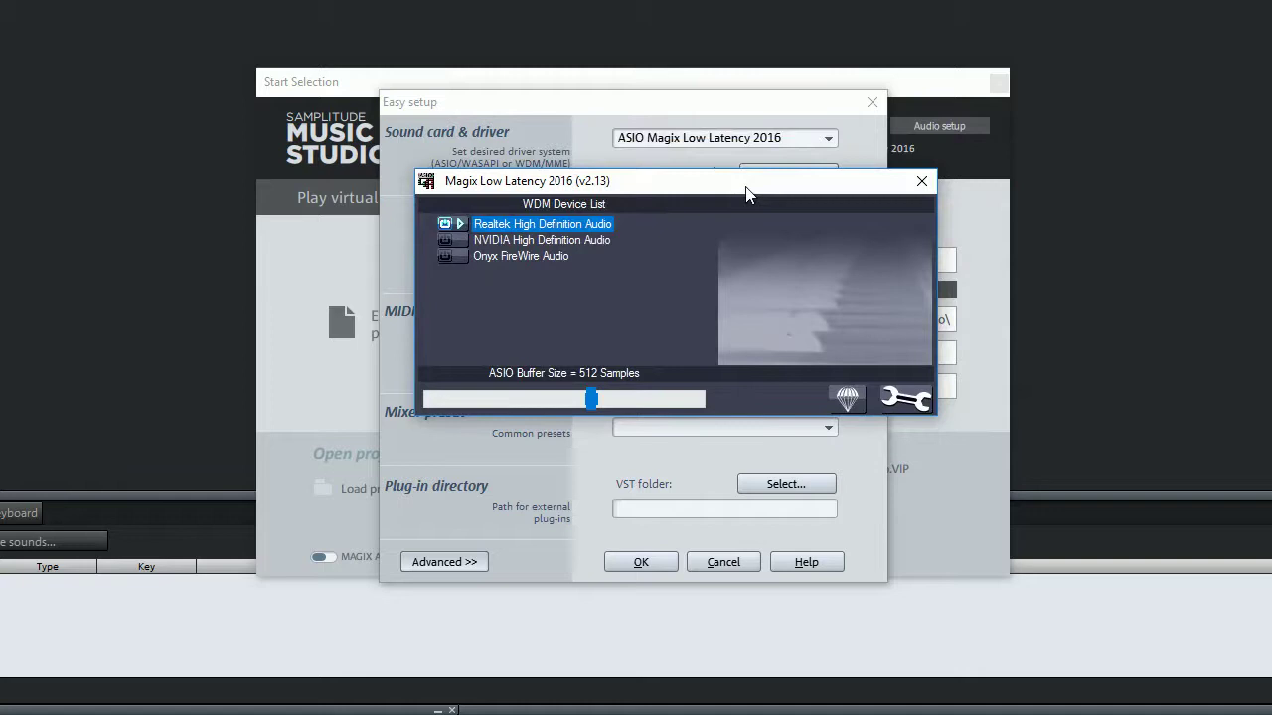
{"action": "left_click", "coordinate": [911, 405]}
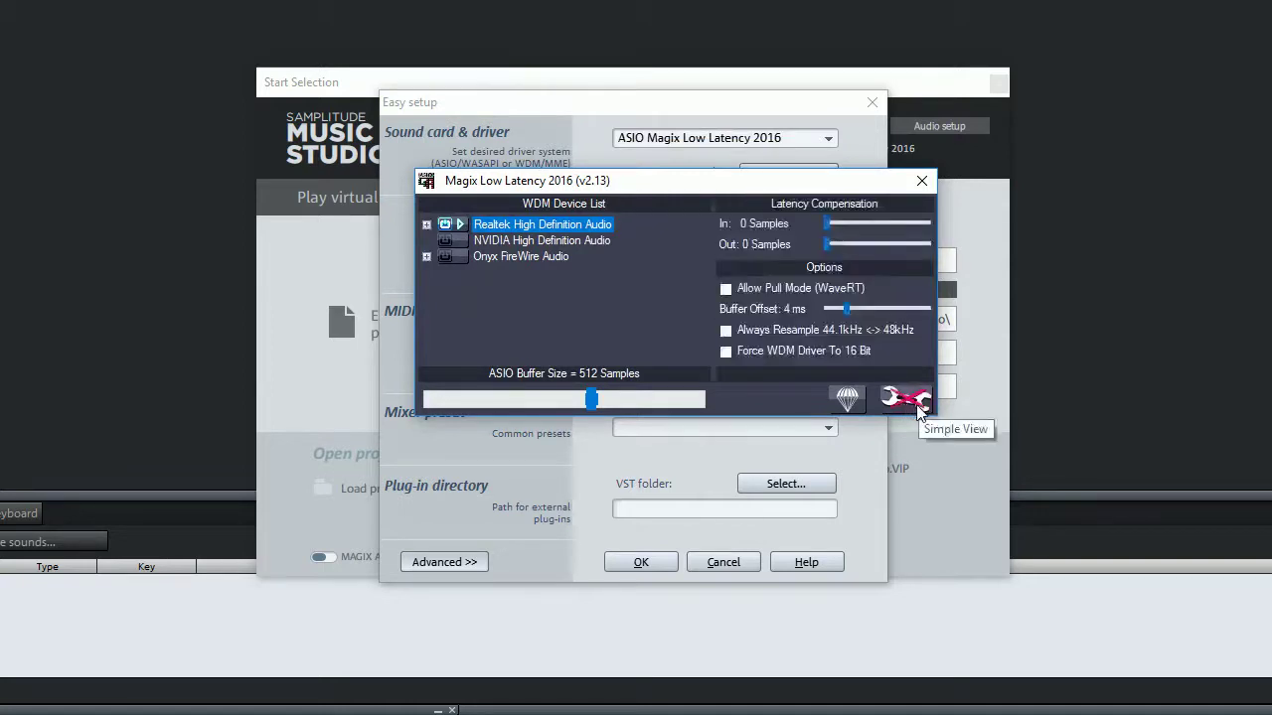
{"action": "left_click", "coordinate": [920, 411]}
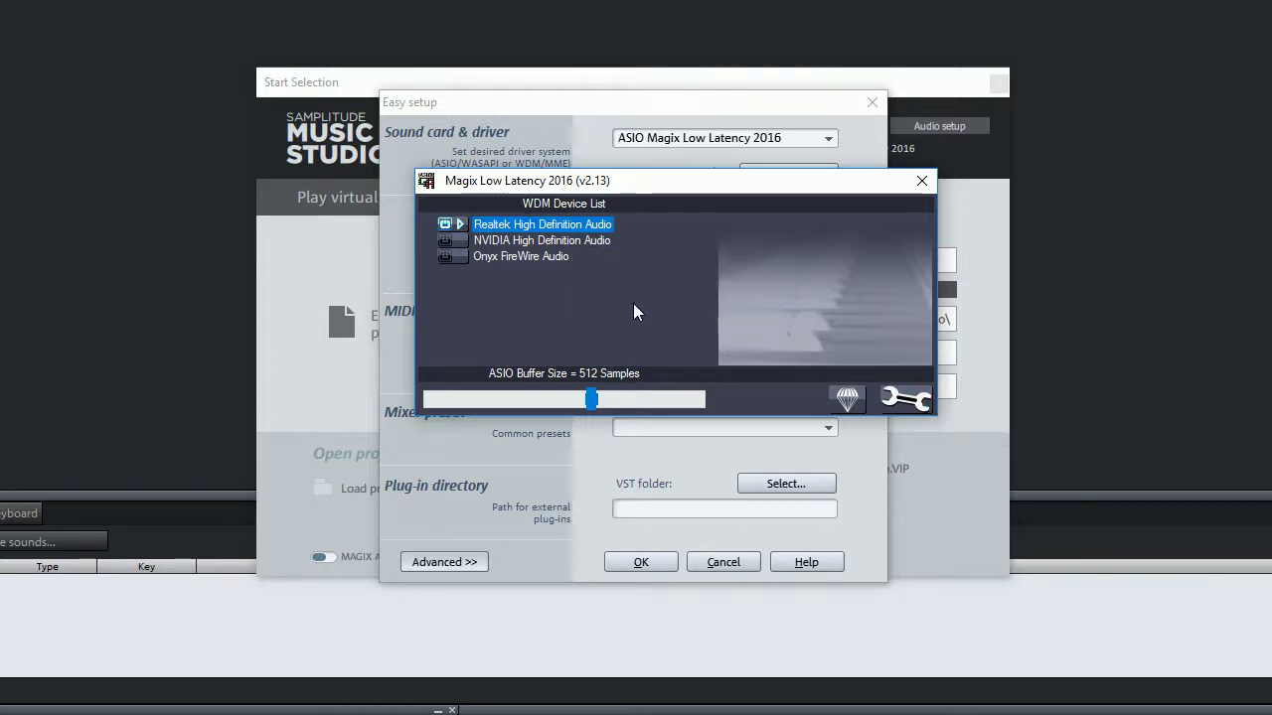
{"action": "left_click", "coordinate": [922, 180]}
{"action": "left_click", "coordinate": [939, 129]}
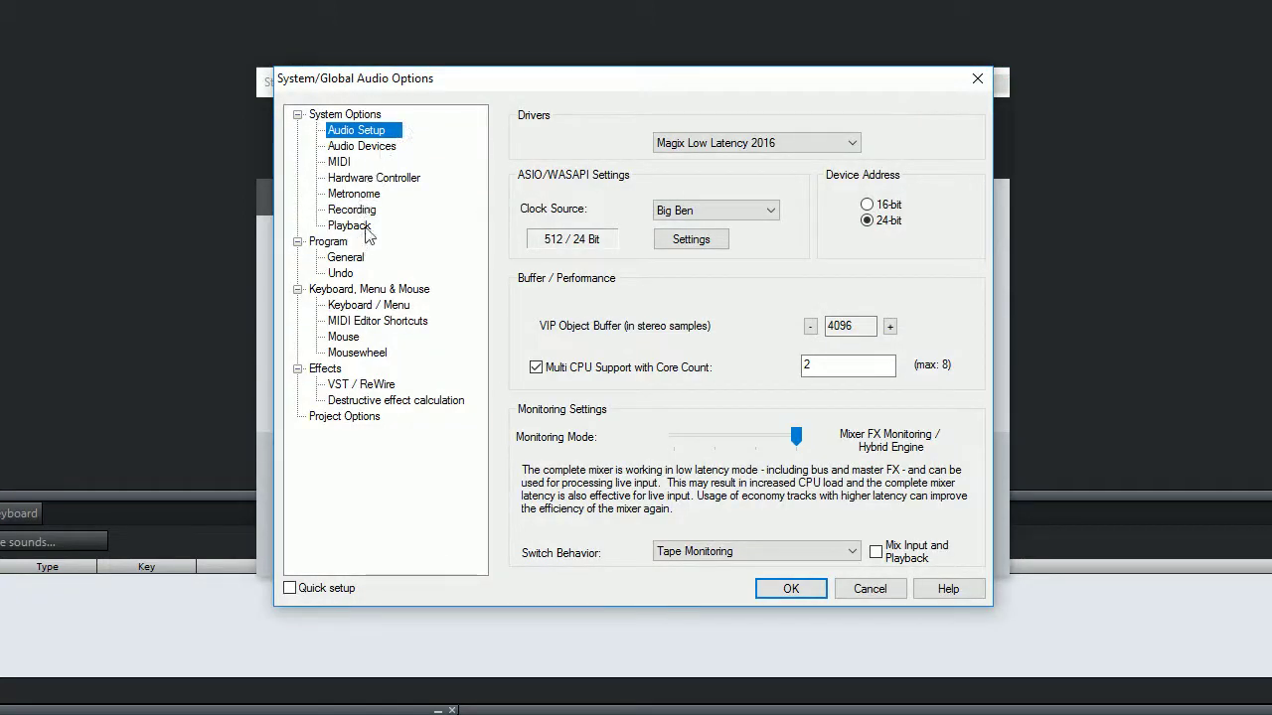
- Browse the audio devices, MIDI, controller, Recording and Playback pages, then VST / ReWire
{"action": "left_click", "coordinate": [377, 147]}
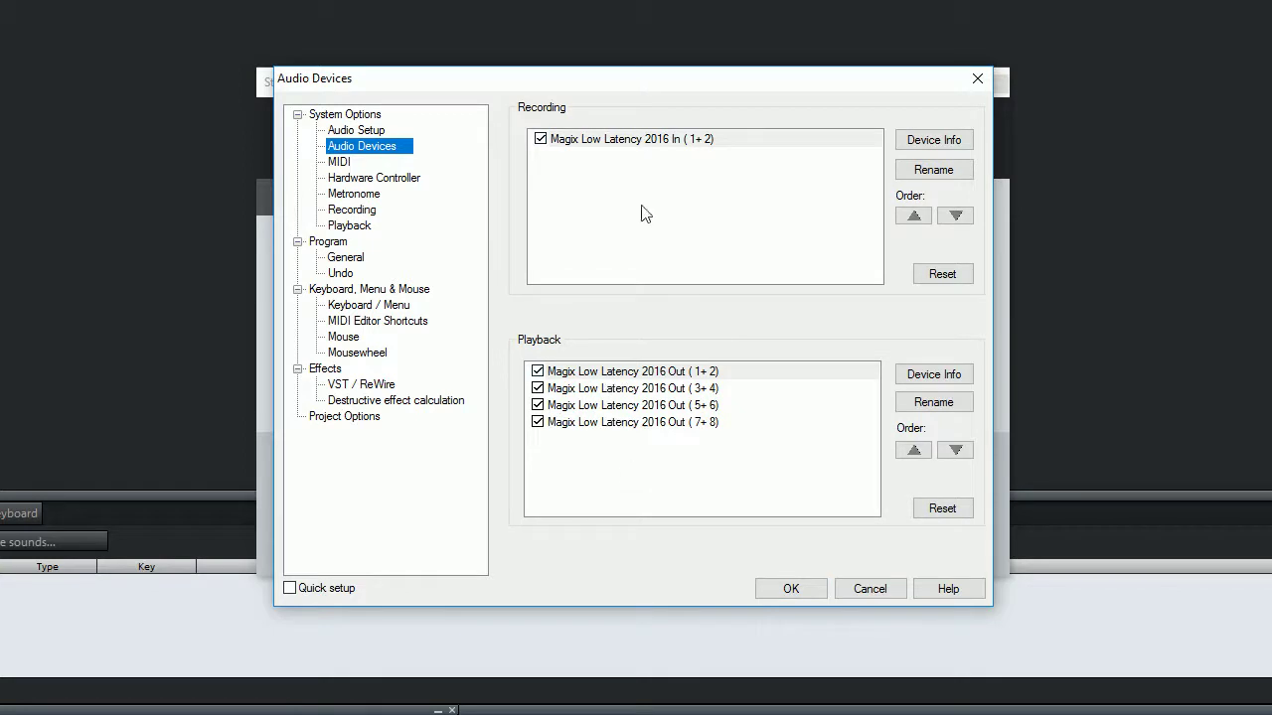
{"action": "left_click", "coordinate": [340, 163]}
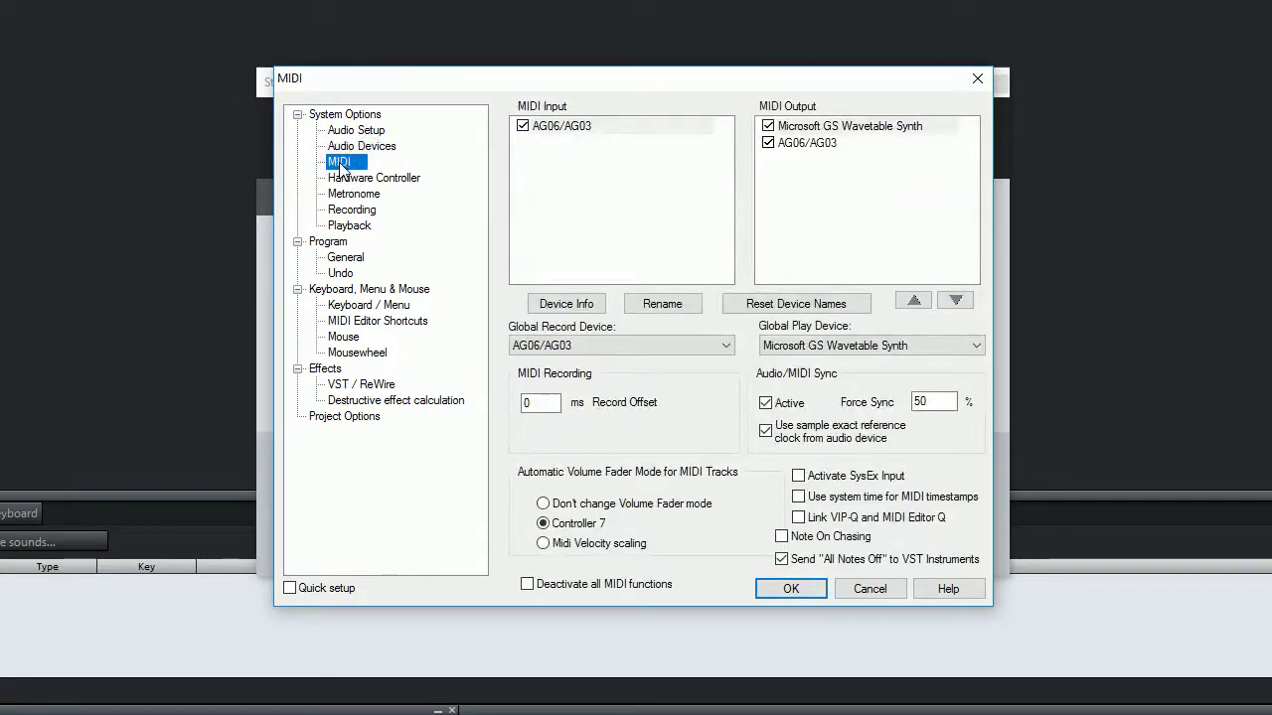
{"action": "left_click", "coordinate": [387, 178]}
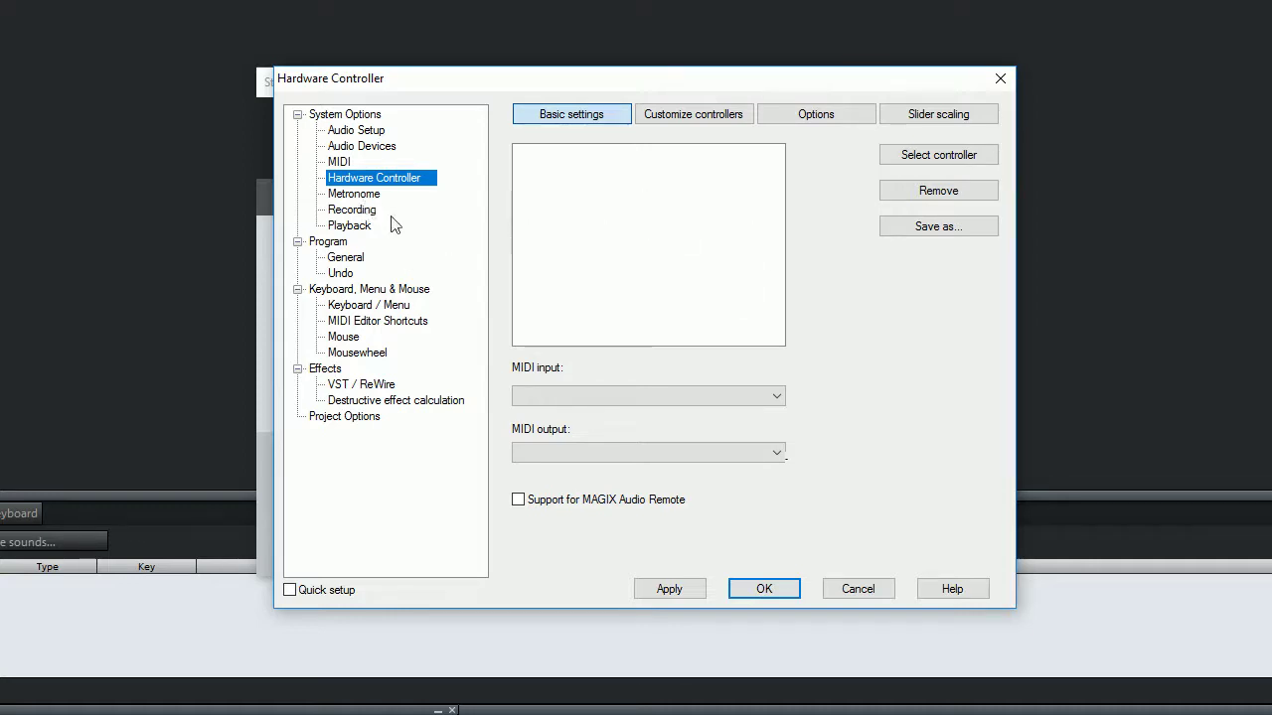
{"action": "left_click", "coordinate": [362, 213]}
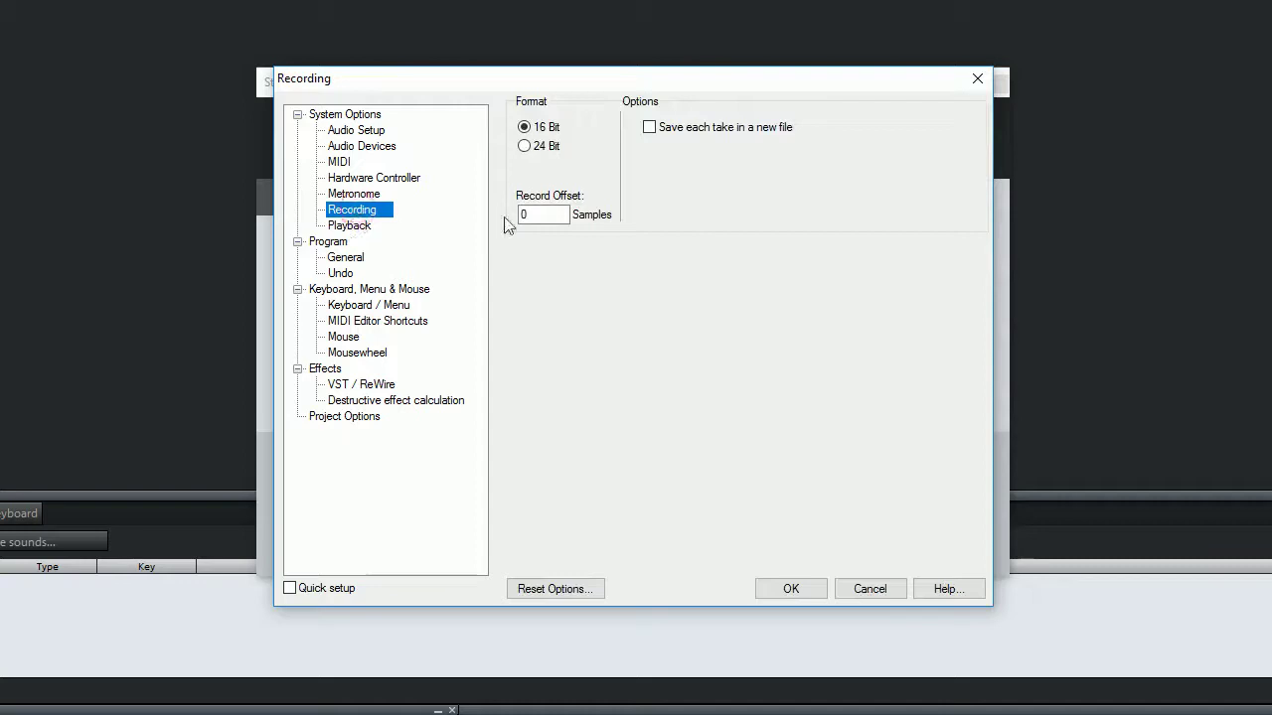
{"action": "left_click", "coordinate": [358, 228]}
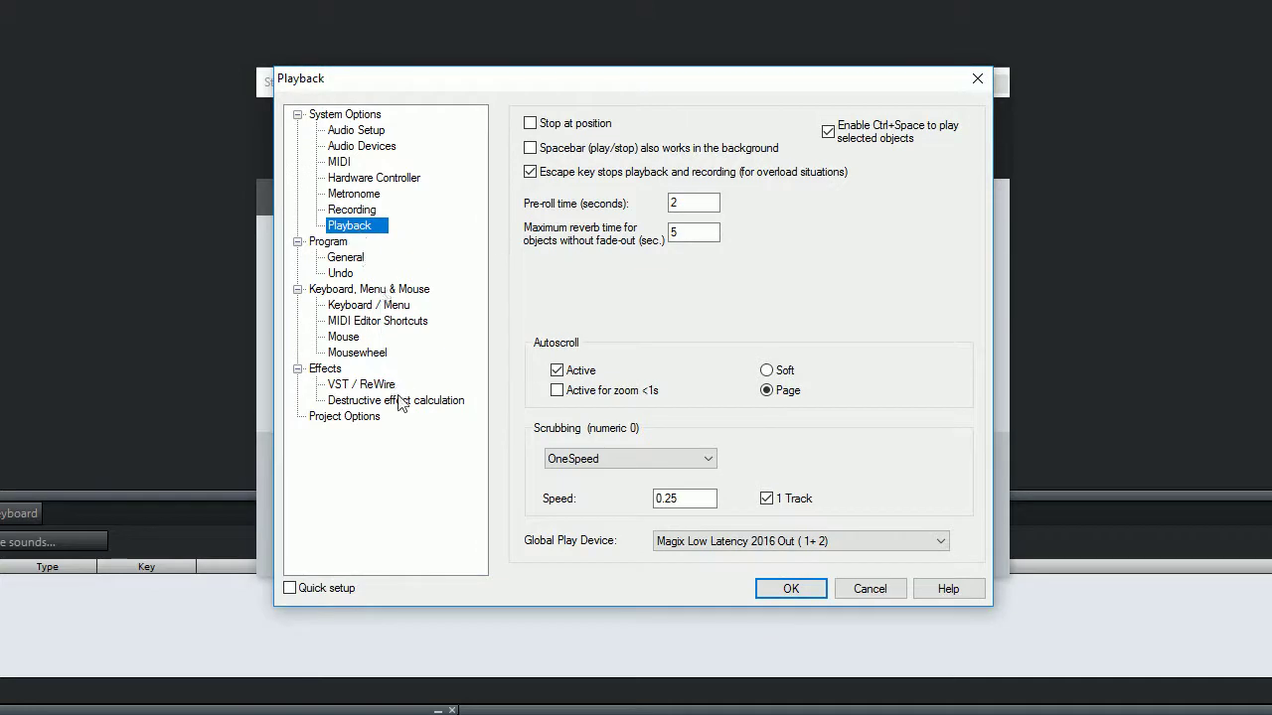
{"action": "key", "text": "v"}
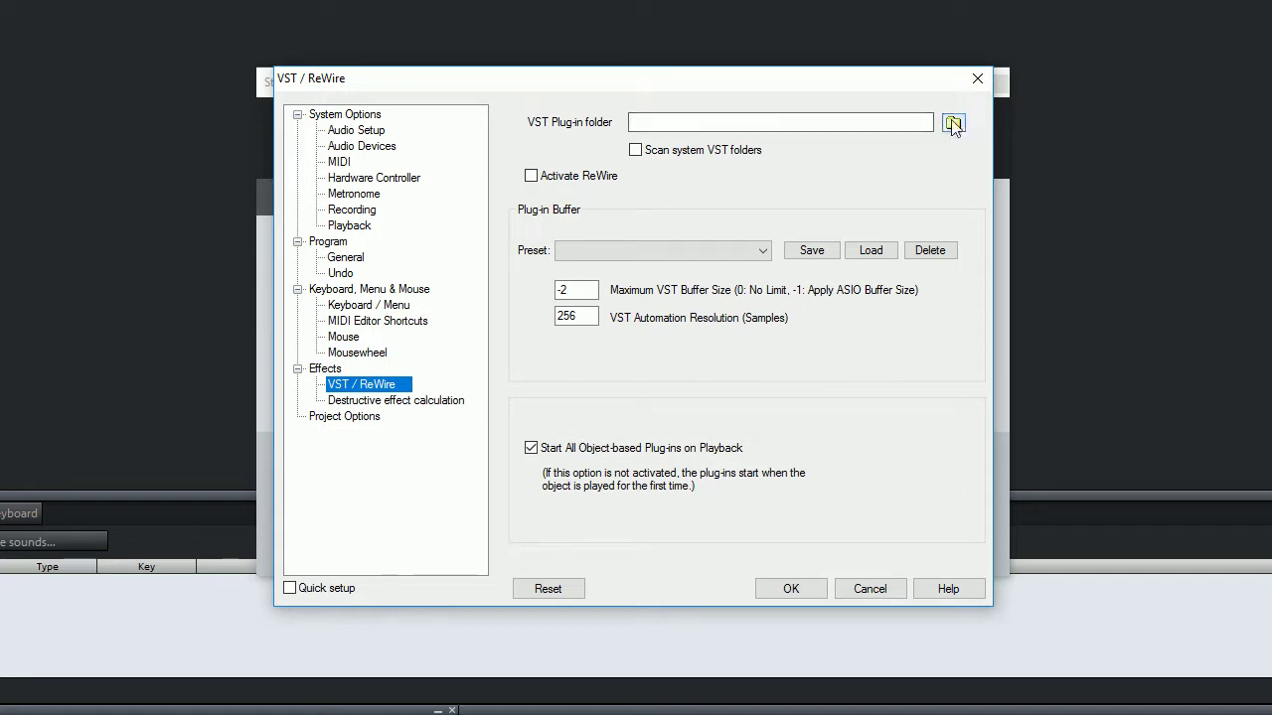
- Enable 'Scan system VST folders' and confirm the options dialog
{"action": "left_click", "coordinate": [674, 152]}
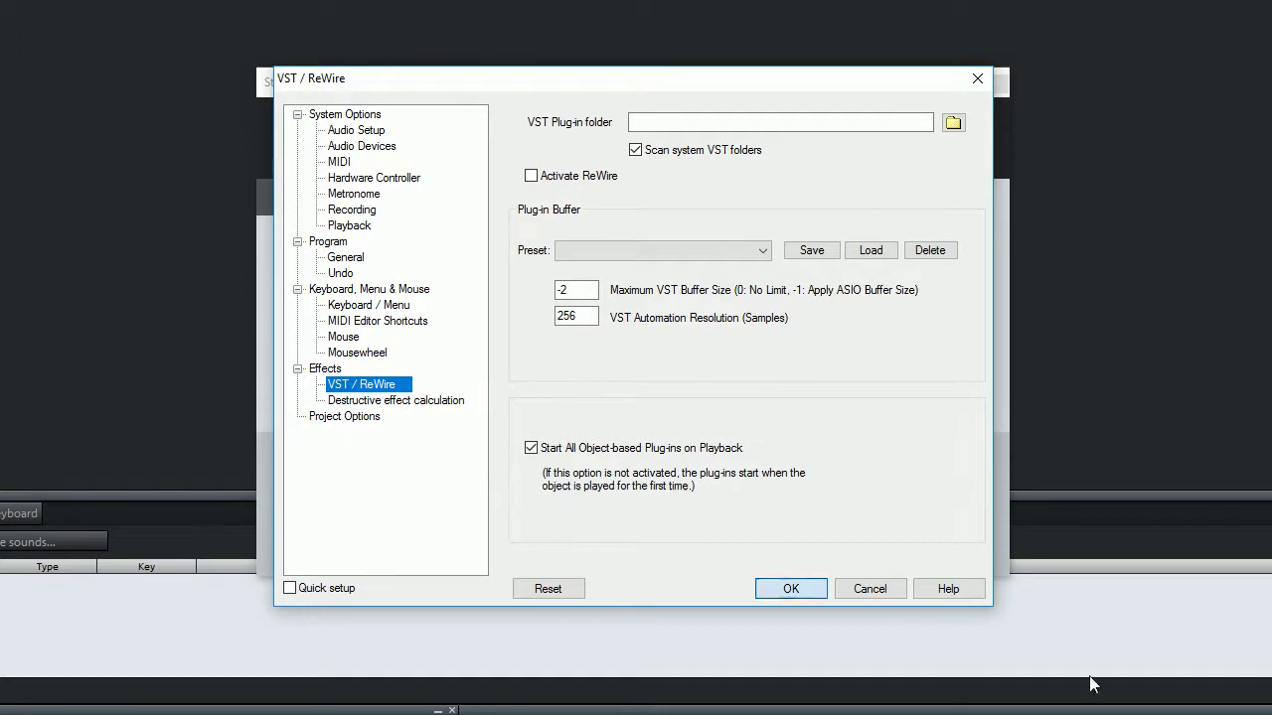
{"action": "left_click", "coordinate": [791, 588]}
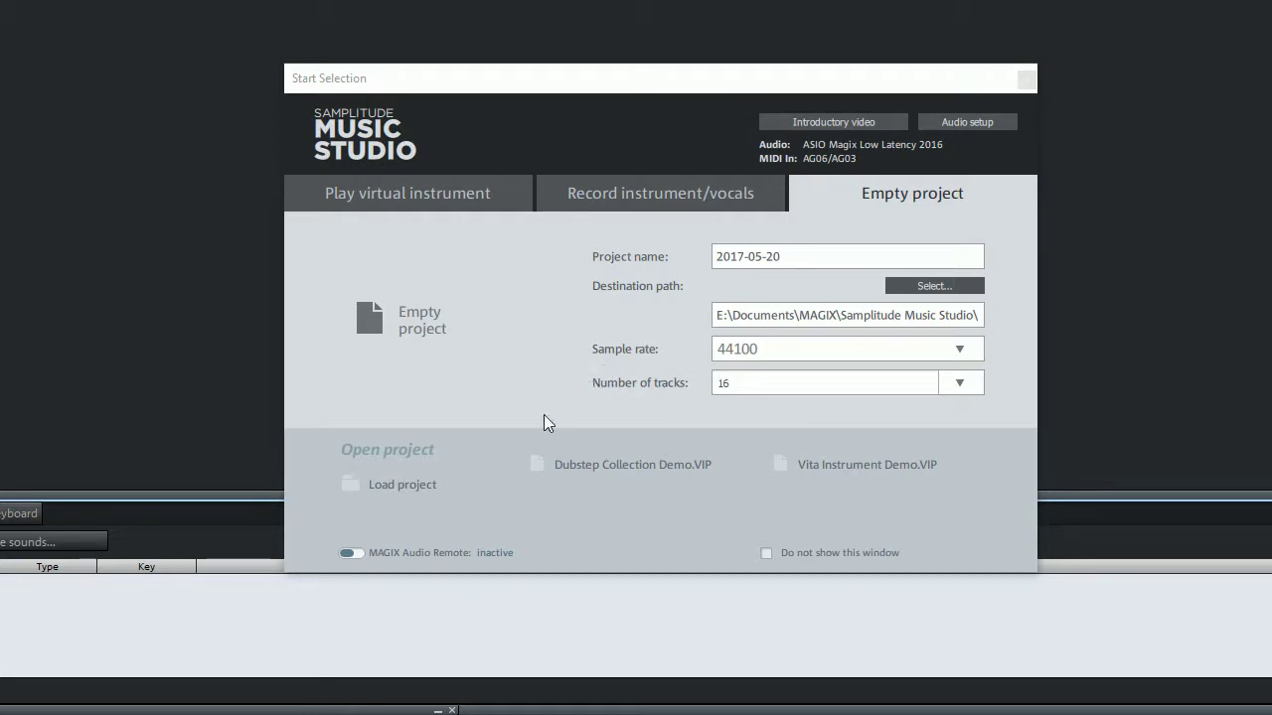
- Create the empty 16-track project 2017-05-20 and collapse the Soundpool panel to enlarge the tracks
{"action": "left_click", "coordinate": [807, 254]}
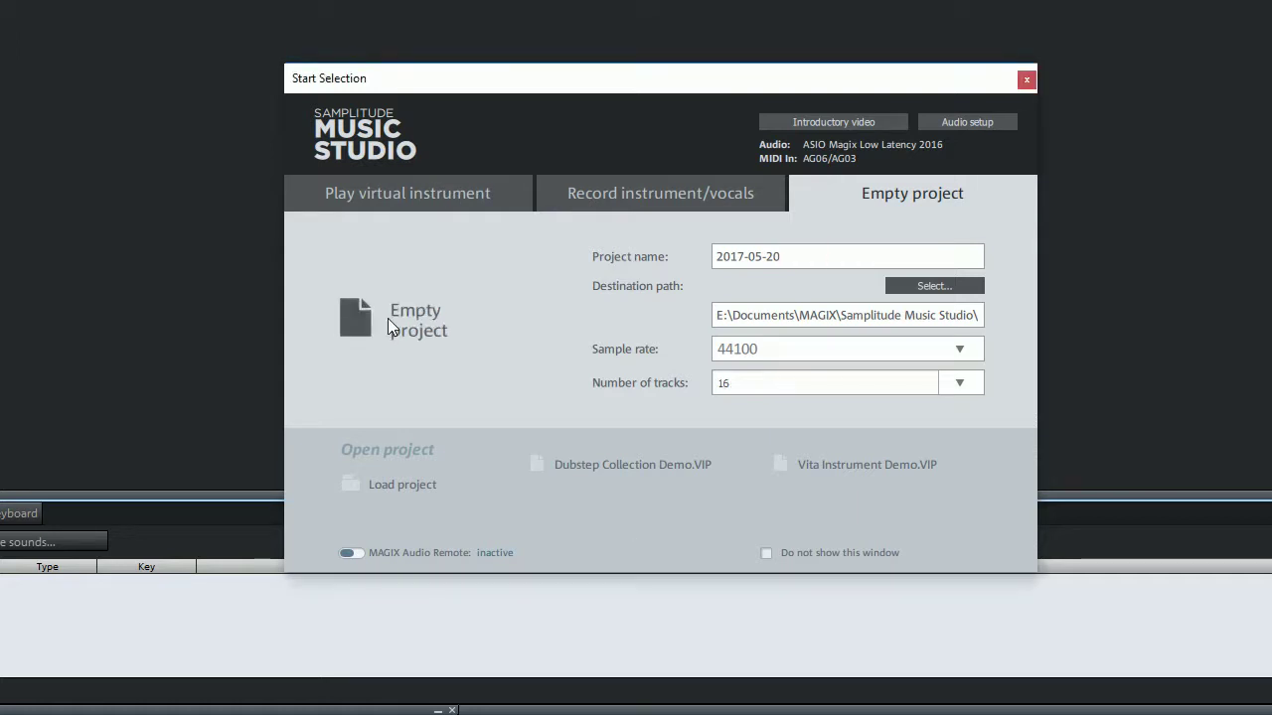
{"action": "left_click", "coordinate": [388, 320]}
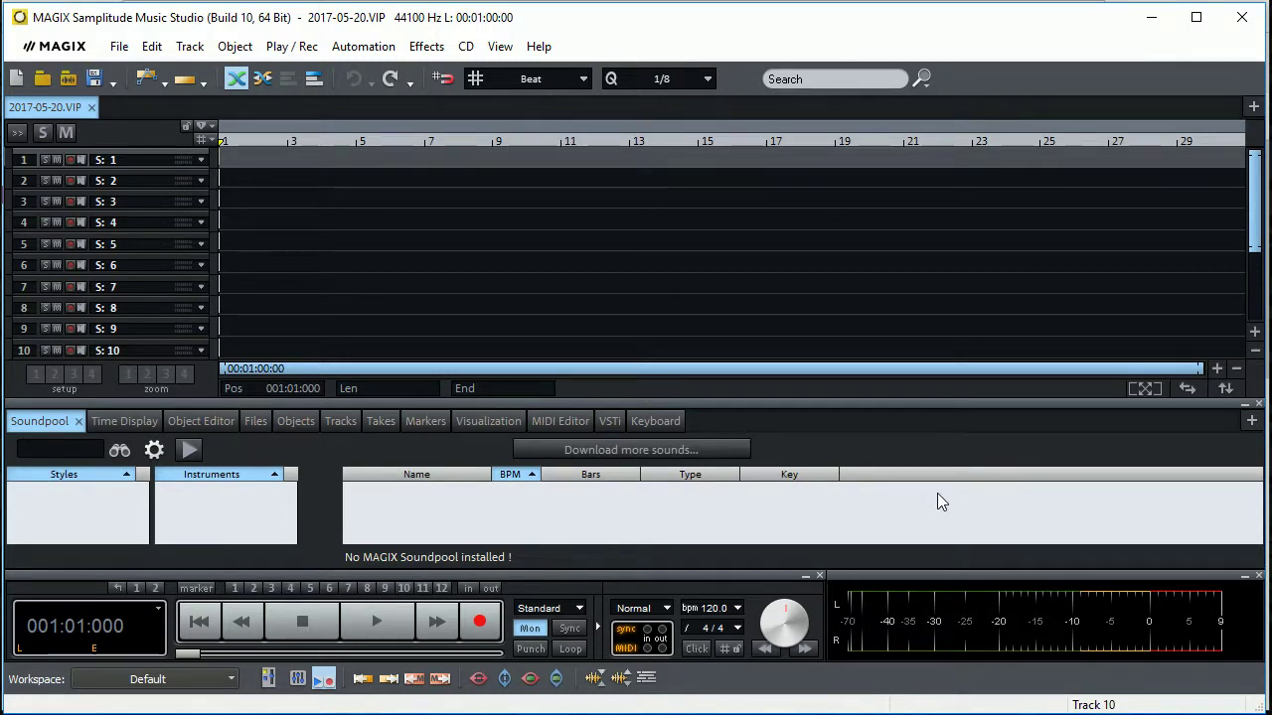
{"action": "left_click", "coordinate": [40, 425]}
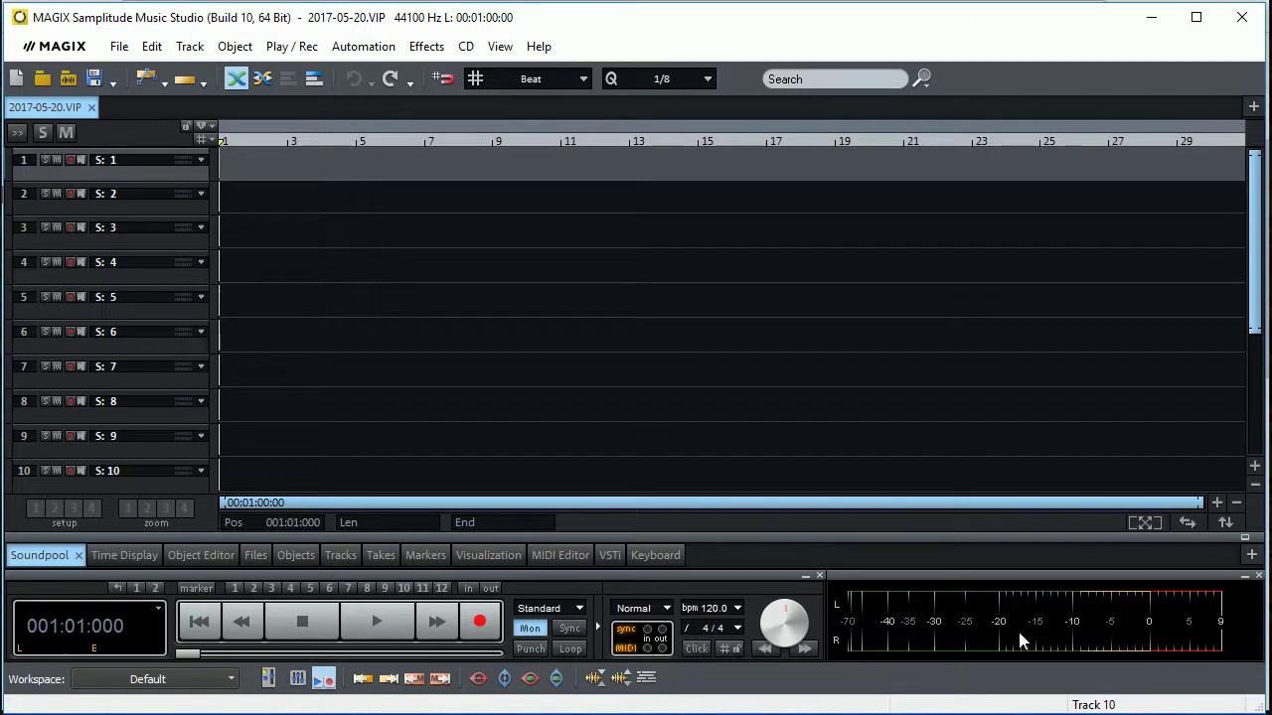
- Browse the docker's Soundpool, Time Display, Object Editor, Files, Objects, Tracks and Takes tabs
{"action": "left_click", "coordinate": [43, 557]}
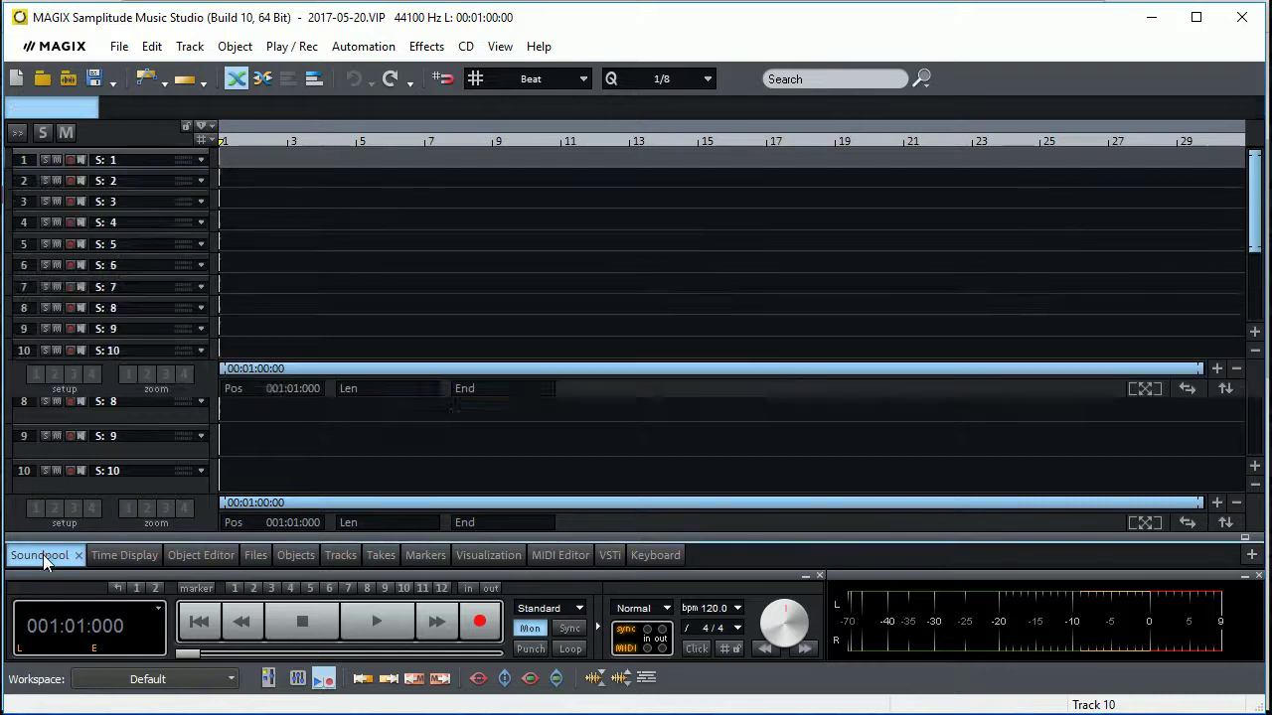
{"action": "left_click", "coordinate": [127, 420]}
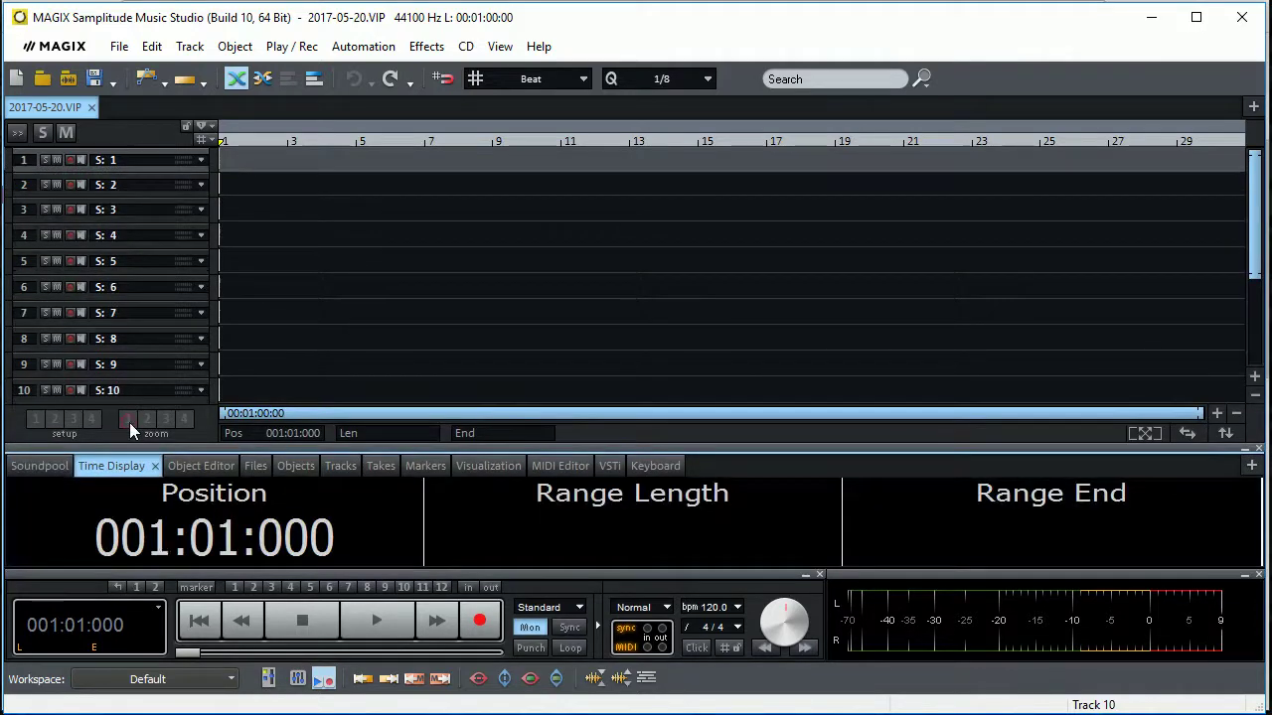
{"action": "left_click", "coordinate": [210, 465]}
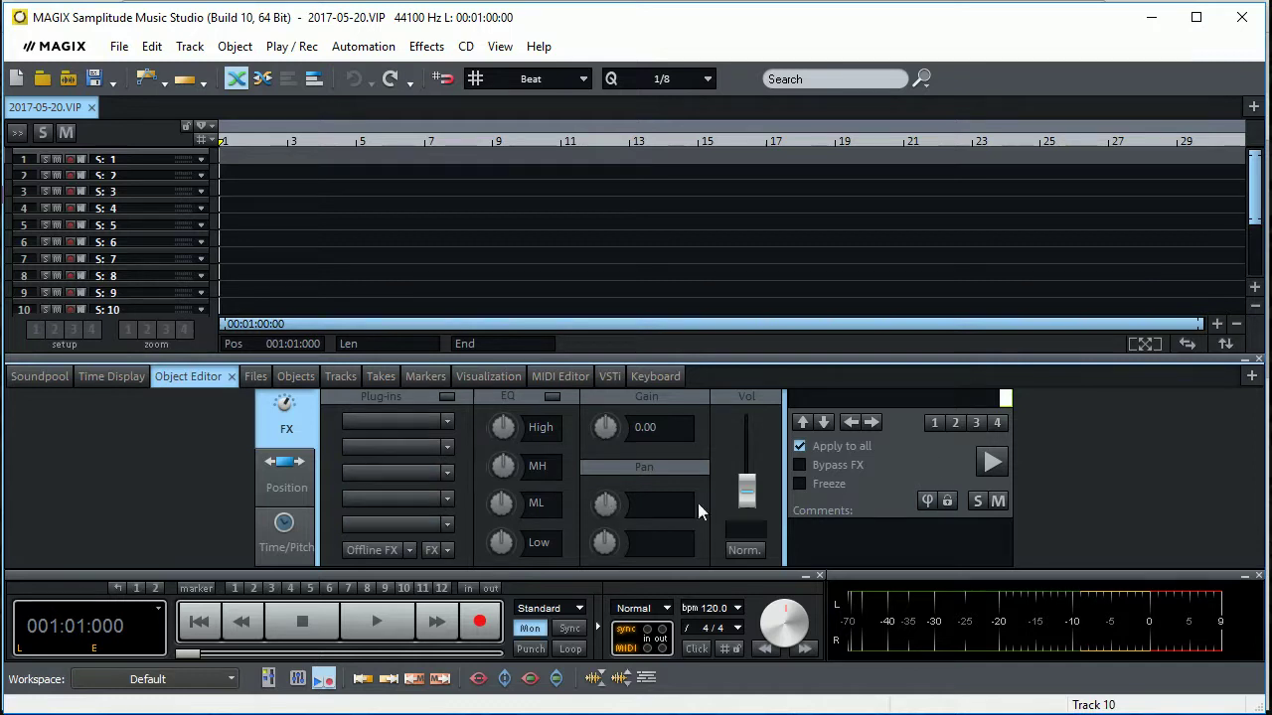
{"action": "left_click", "coordinate": [253, 376]}
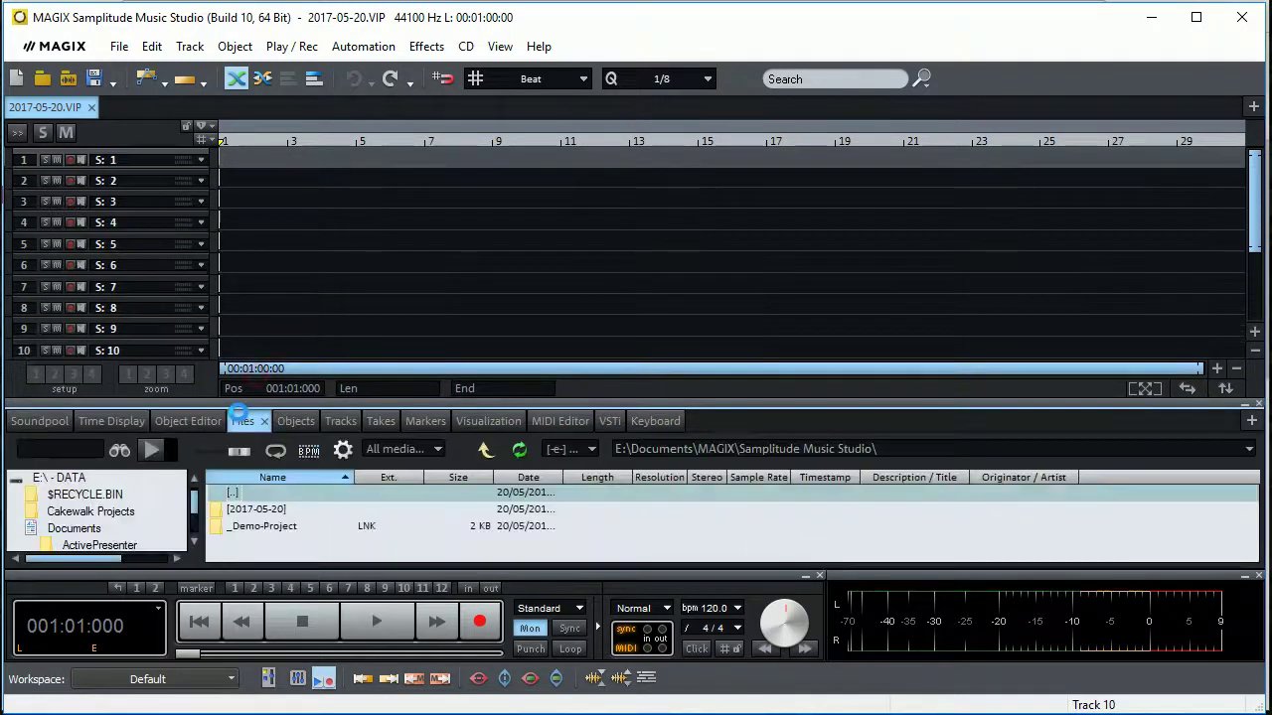
{"action": "left_click", "coordinate": [298, 422]}
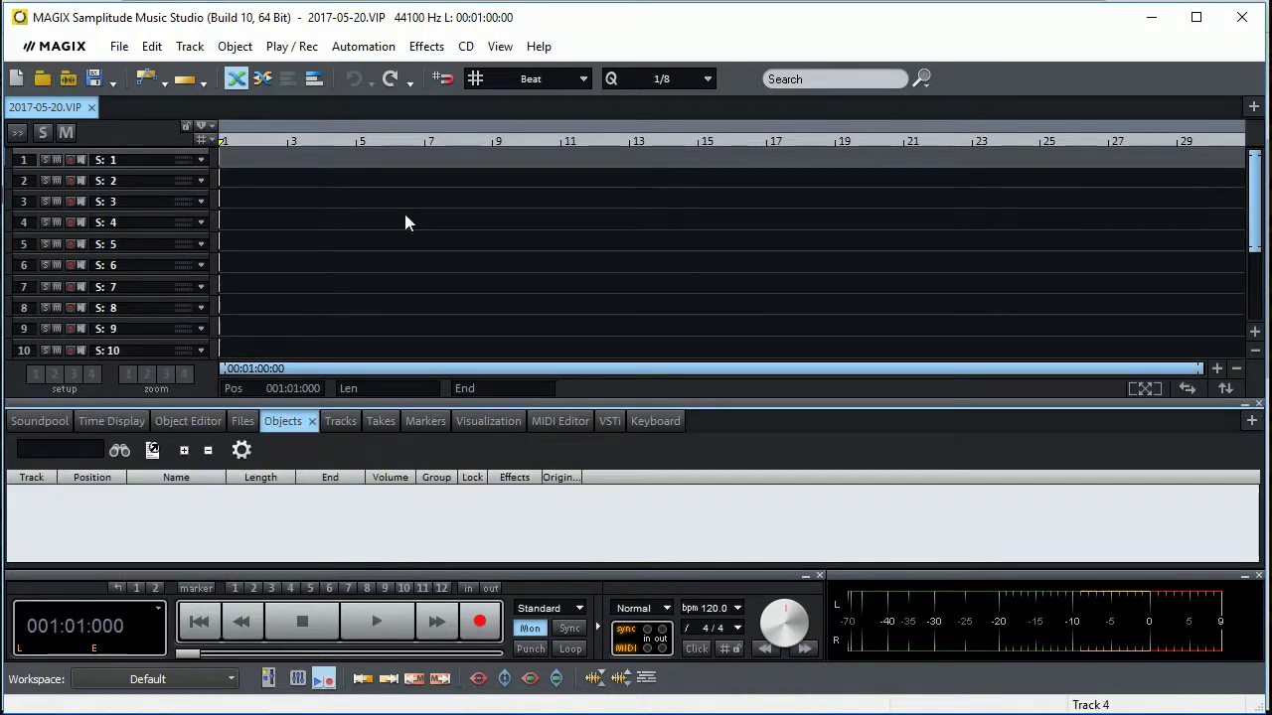
{"action": "left_click", "coordinate": [340, 423]}
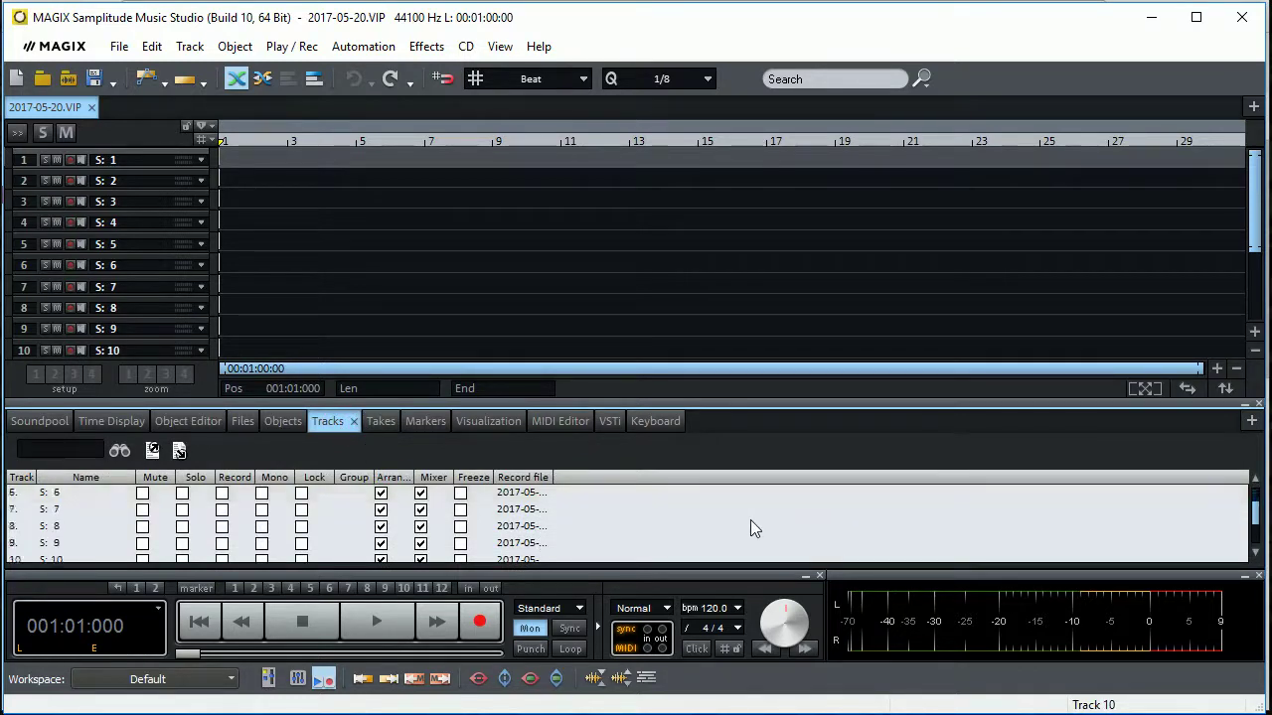
{"action": "scroll", "coordinate": [750, 521], "scroll_direction": "down", "scroll_amount": 5}
{"action": "scroll", "coordinate": [752, 527], "scroll_direction": "up", "scroll_amount": 5}
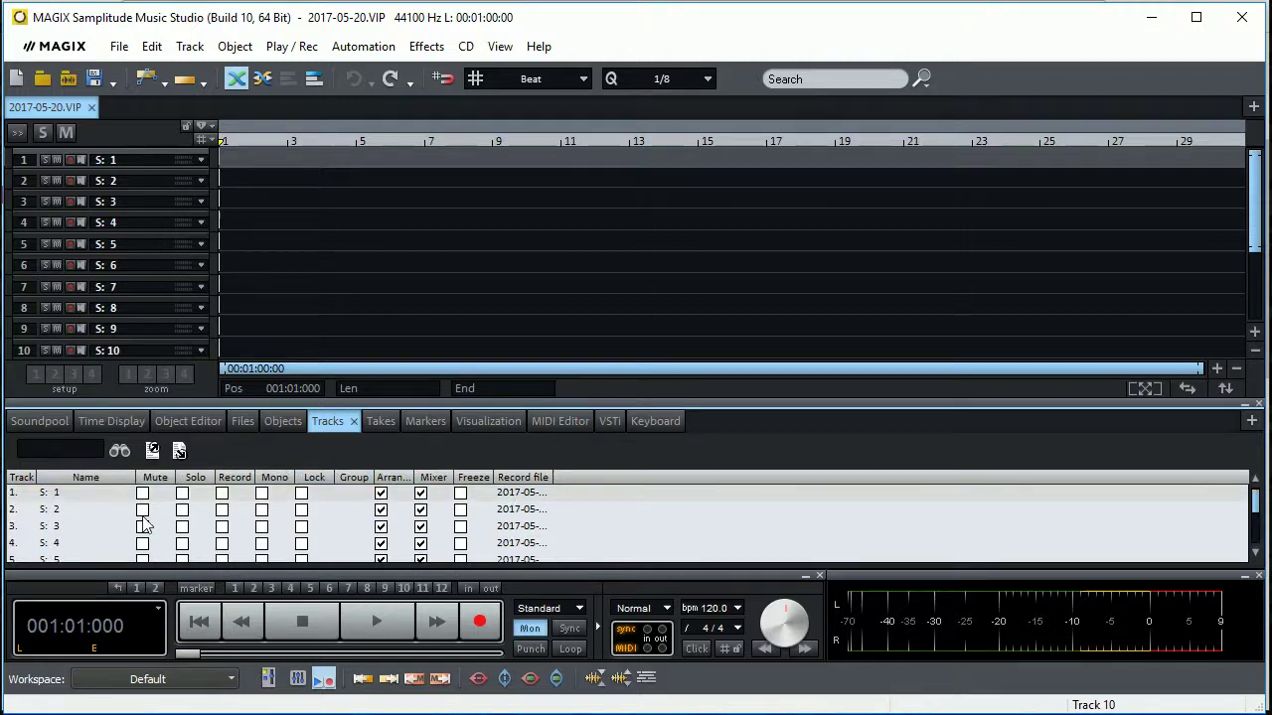
{"action": "left_click", "coordinate": [382, 420]}
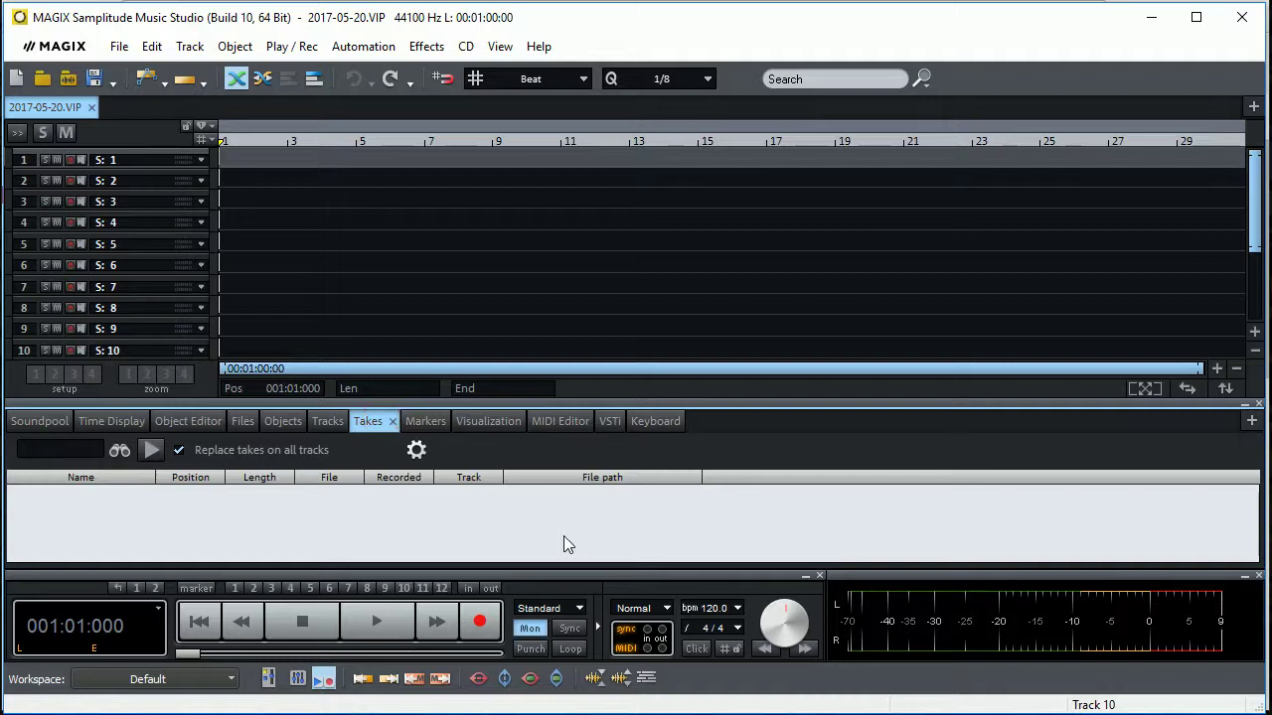
- View the docker's Markers, Visualization, MIDI Editor, VSTi and Keyboard tabs in turn
{"action": "left_click", "coordinate": [427, 421]}
{"action": "left_click", "coordinate": [495, 423]}
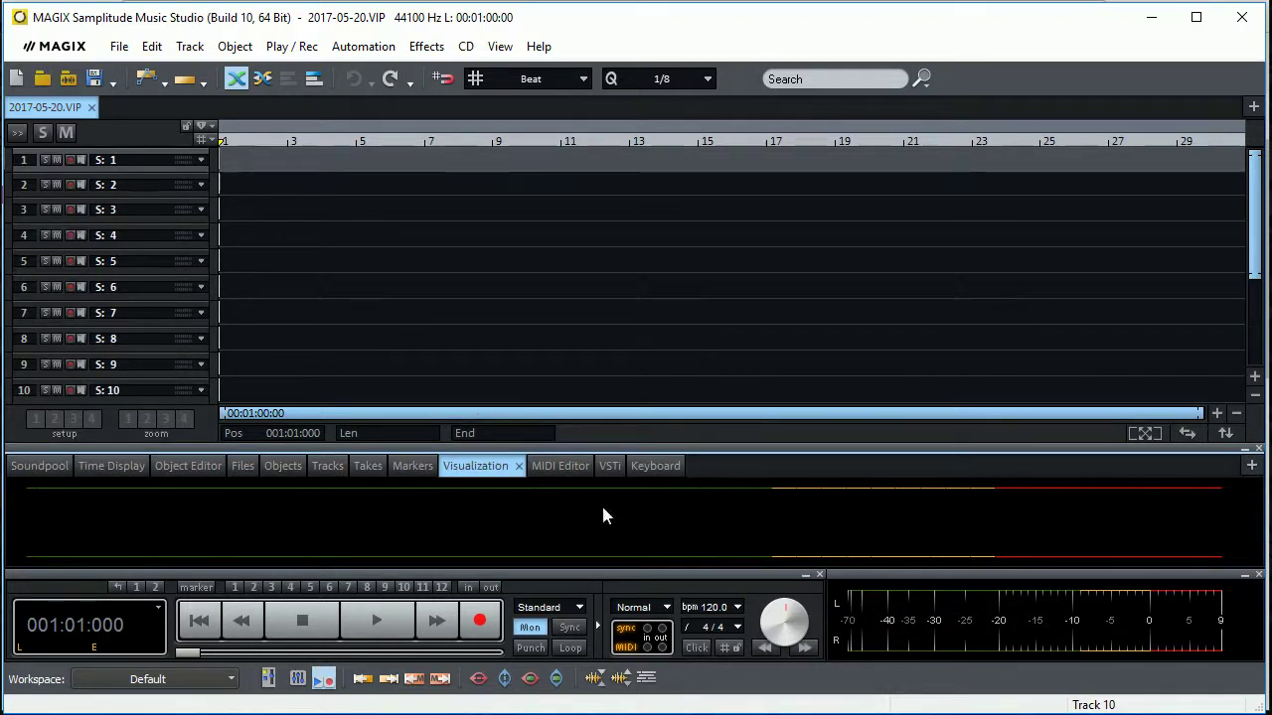
{"action": "left_click", "coordinate": [565, 465]}
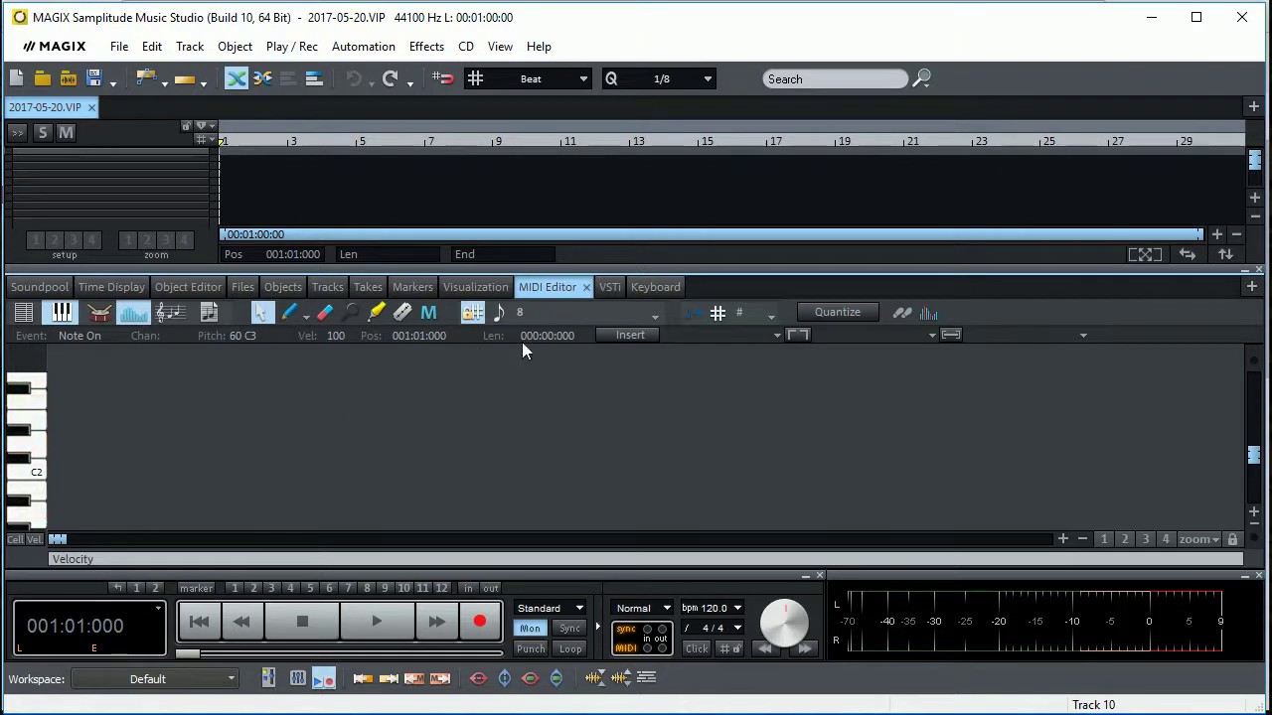
{"action": "left_click", "coordinate": [607, 286]}
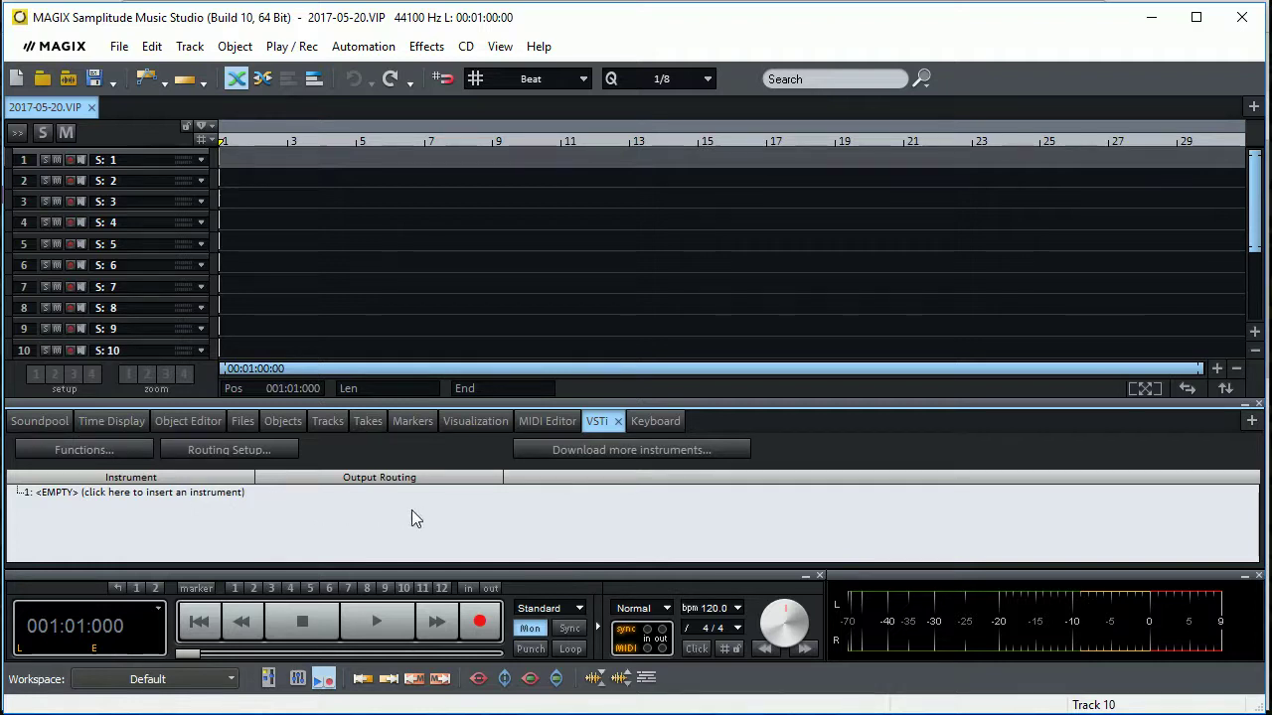
{"action": "left_click", "coordinate": [652, 421]}
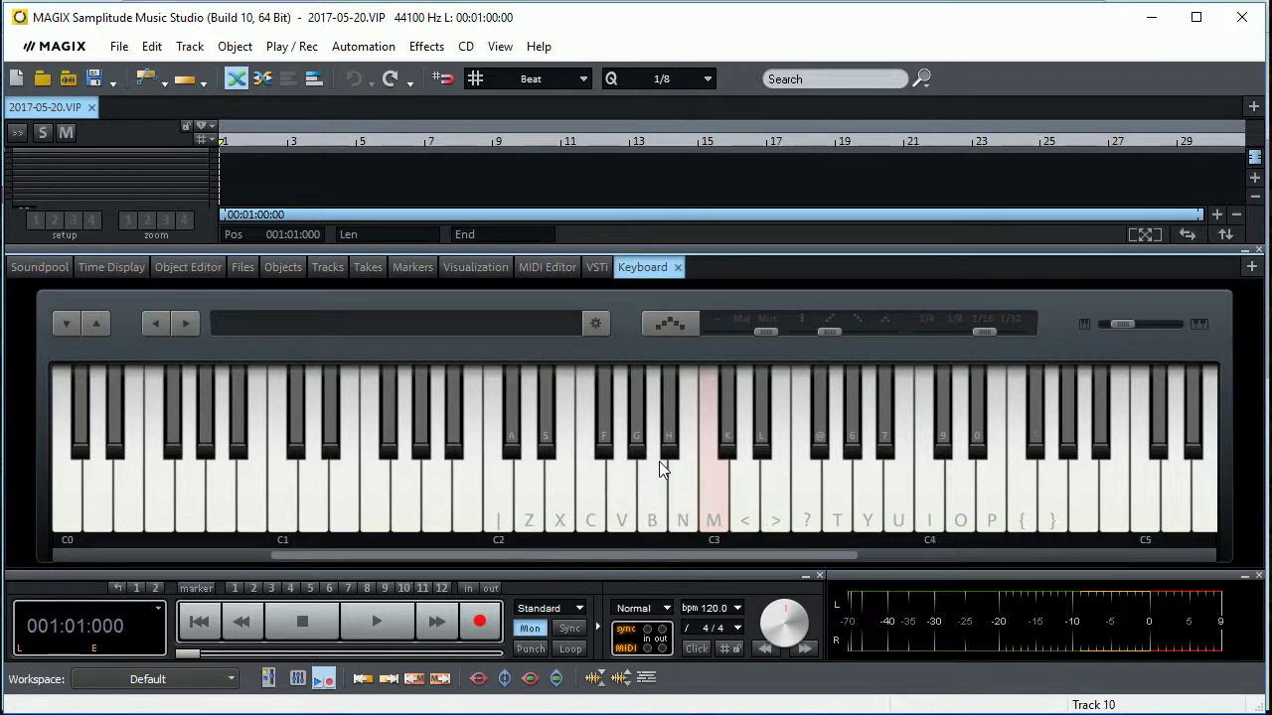
- Toggle the keyboard's chord/arpeggio mode on and off, then collapse the keyboard docker
{"action": "left_click", "coordinate": [674, 322]}
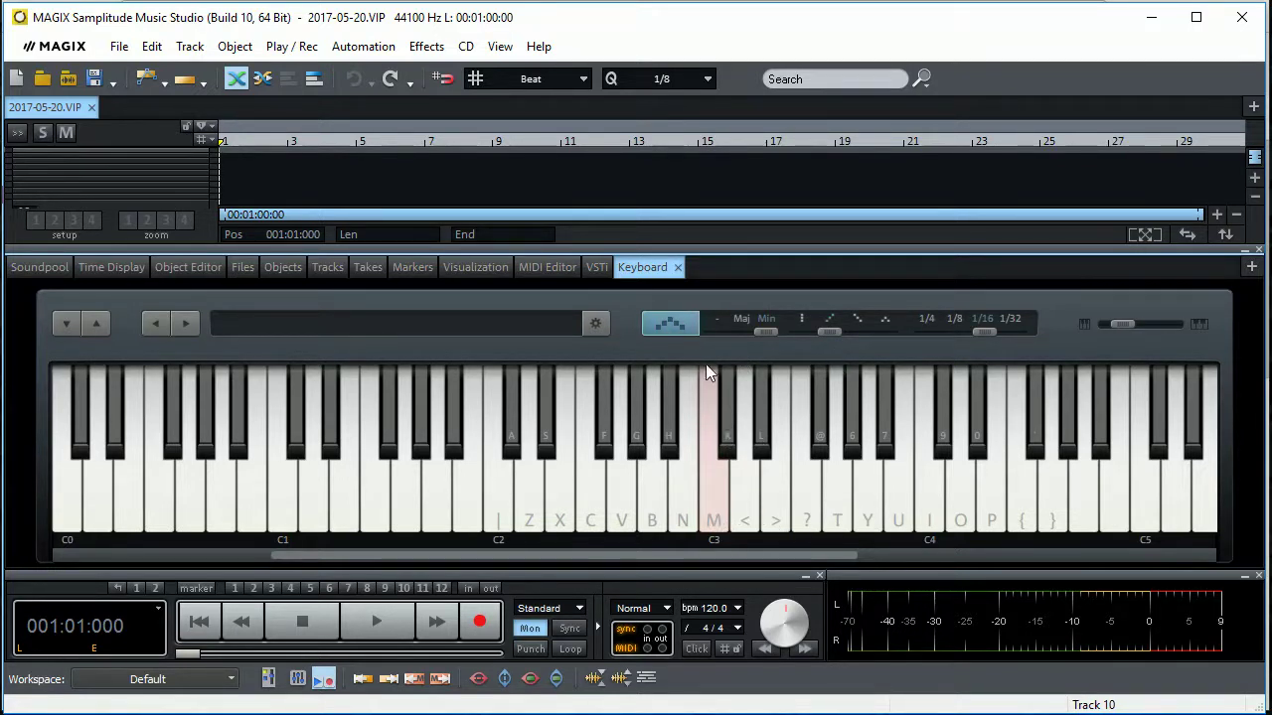
{"action": "left_click", "coordinate": [673, 320]}
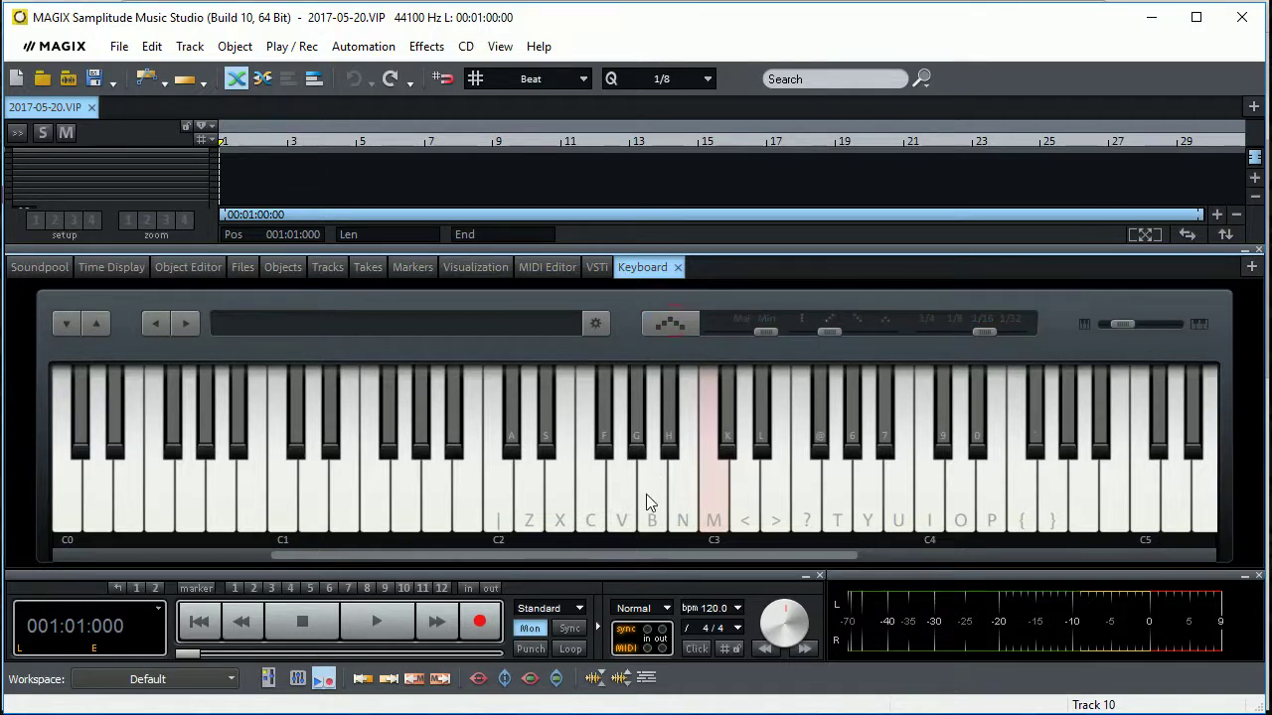
{"action": "left_click", "coordinate": [652, 276]}
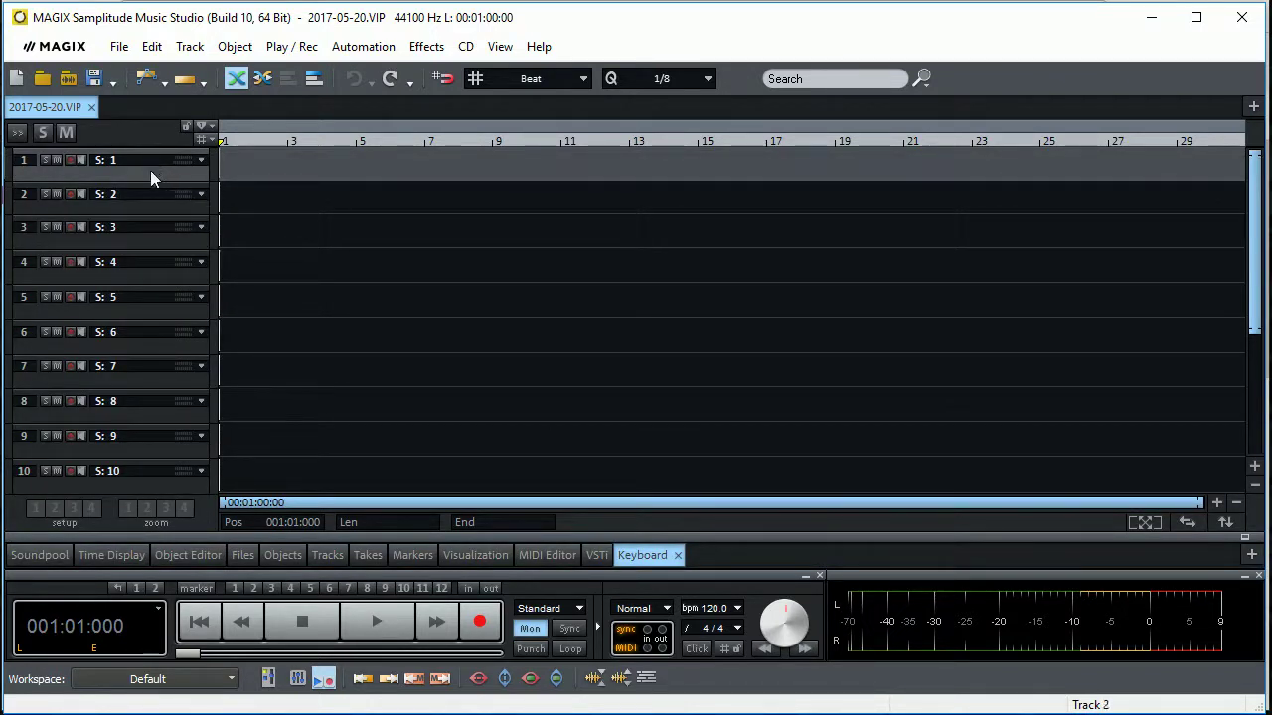
- Enlarge track 1, record-arm it, and open its Track effects window, moved aside
{"action": "left_click_drag", "start_coordinate": [147, 182], "coordinate": [149, 315]}
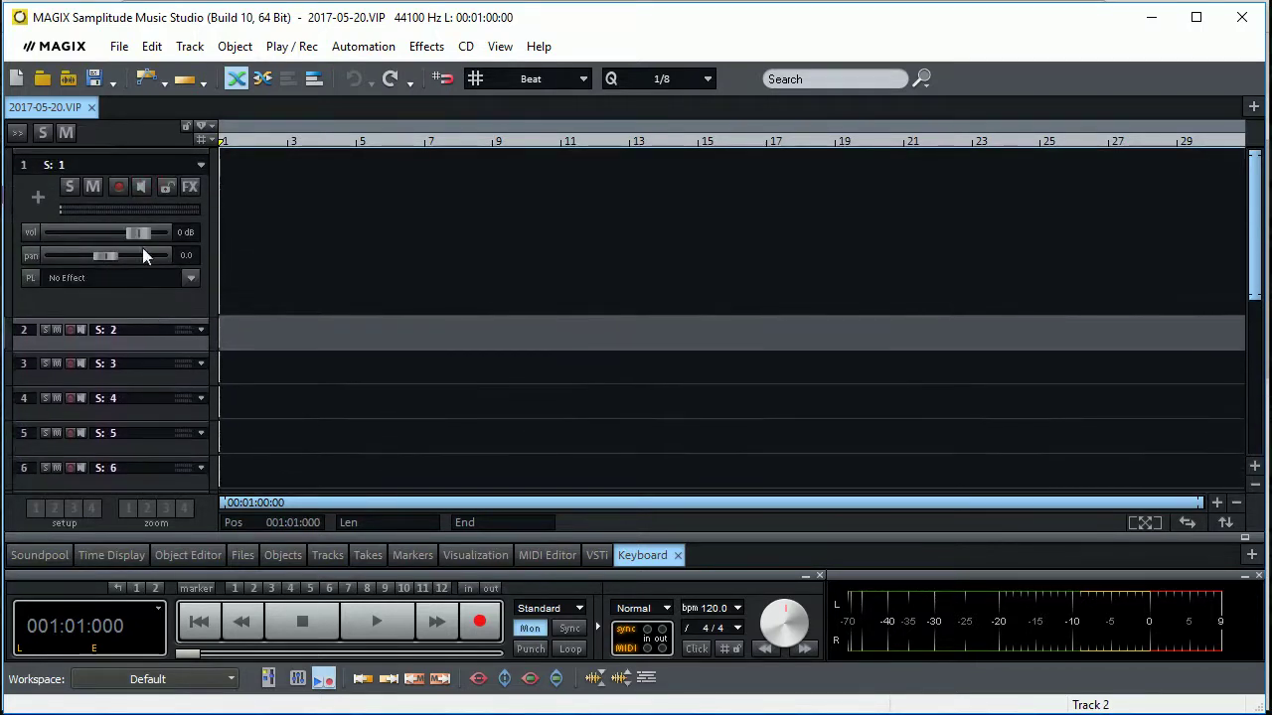
{"action": "left_click", "coordinate": [118, 188]}
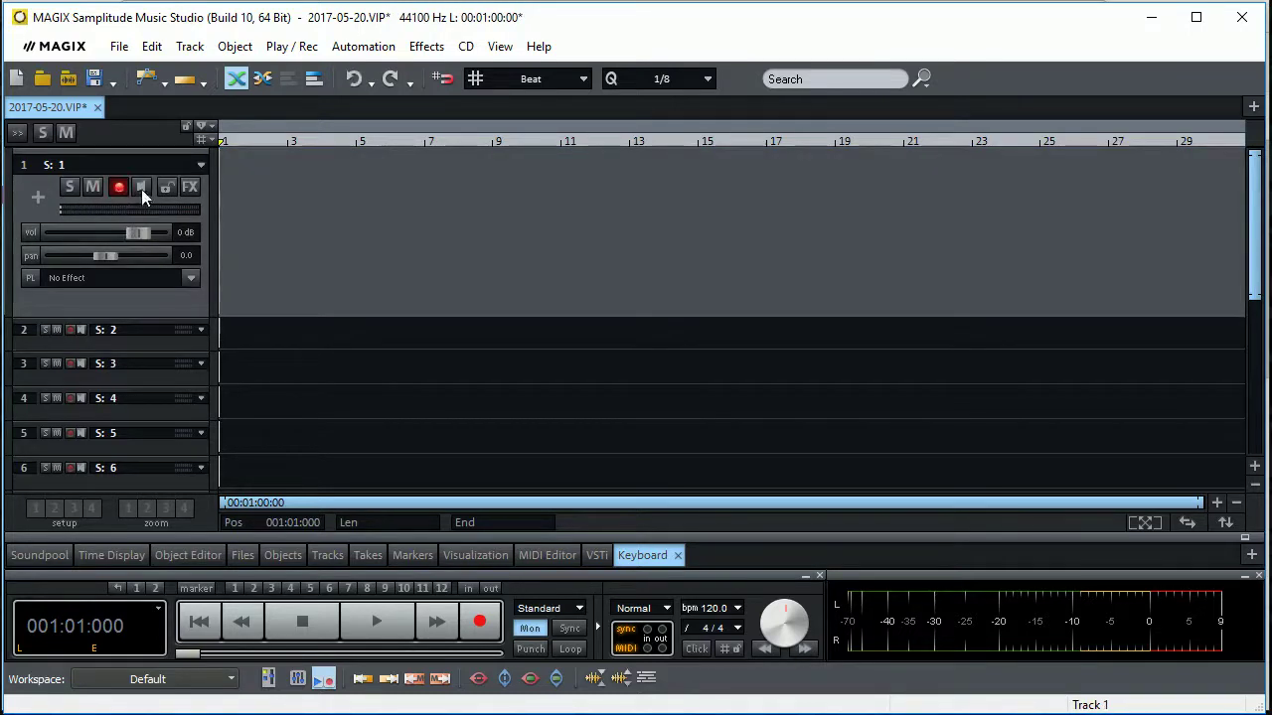
{"action": "left_click", "coordinate": [190, 186]}
{"action": "left_click_drag", "start_coordinate": [378, 28], "coordinate": [469, 32]}
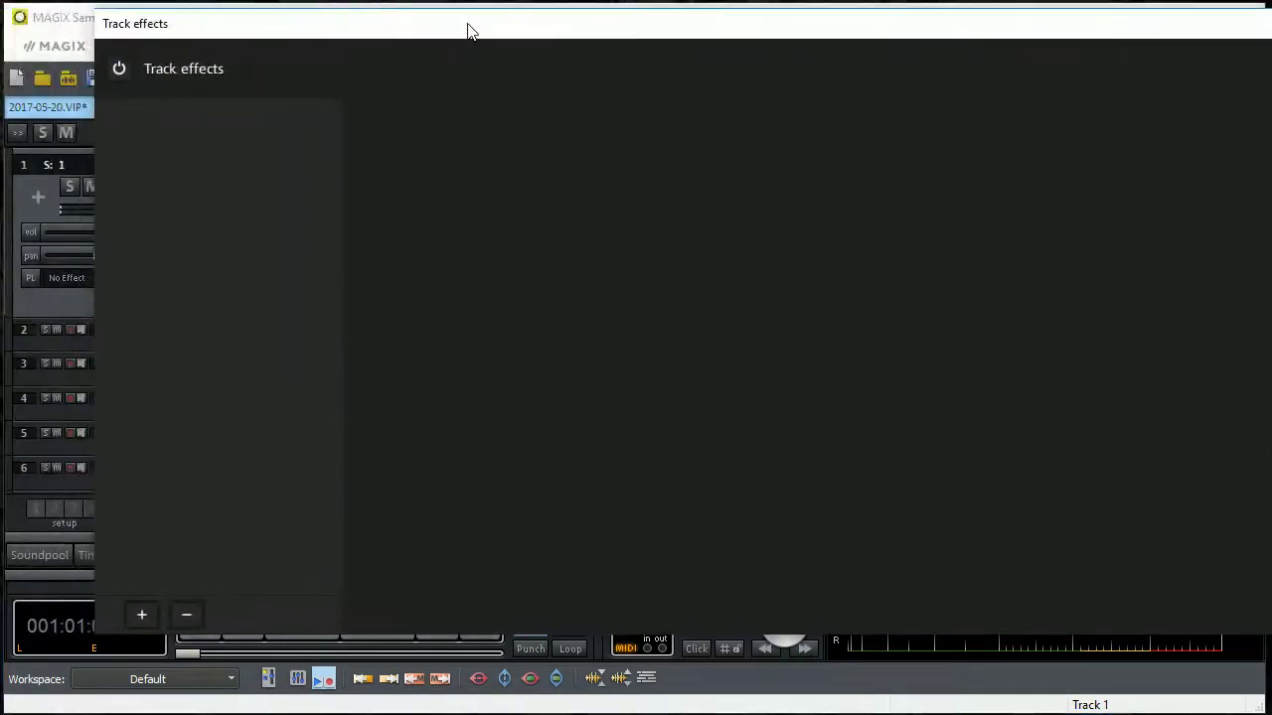
{"action": "left_click", "coordinate": [142, 616]}
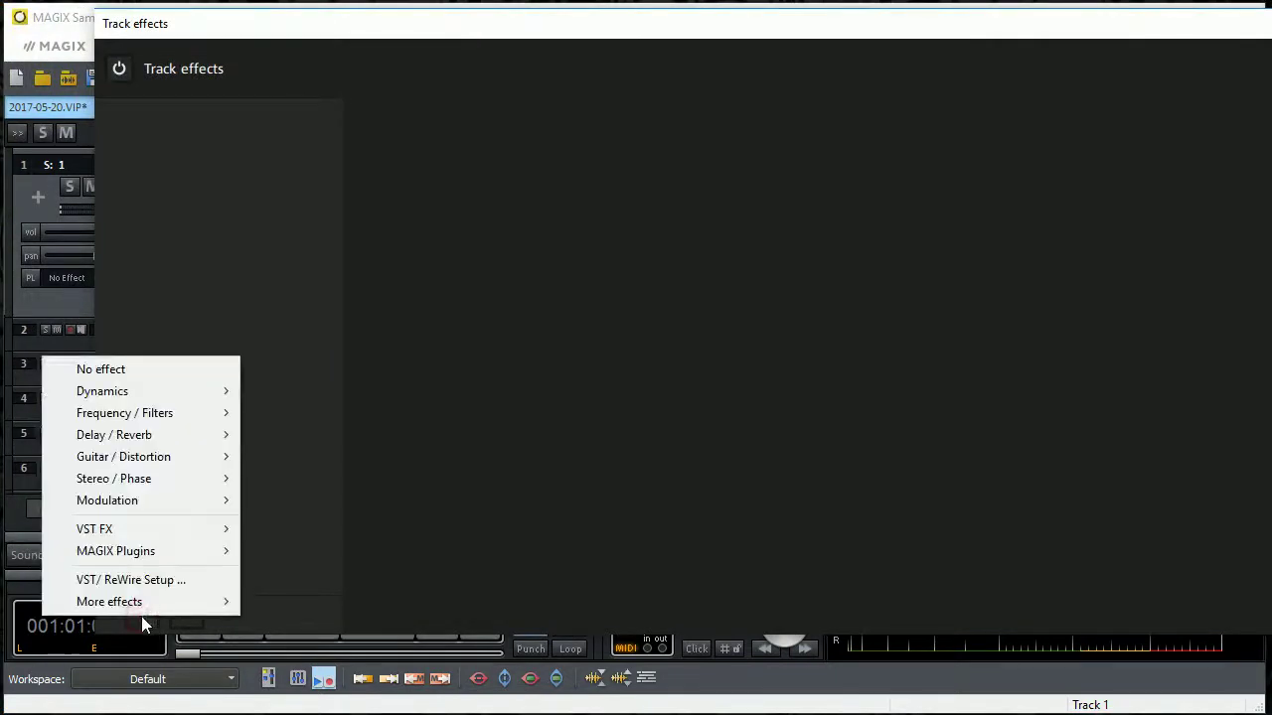
{"action": "mouse_move", "coordinate": [152, 440]}
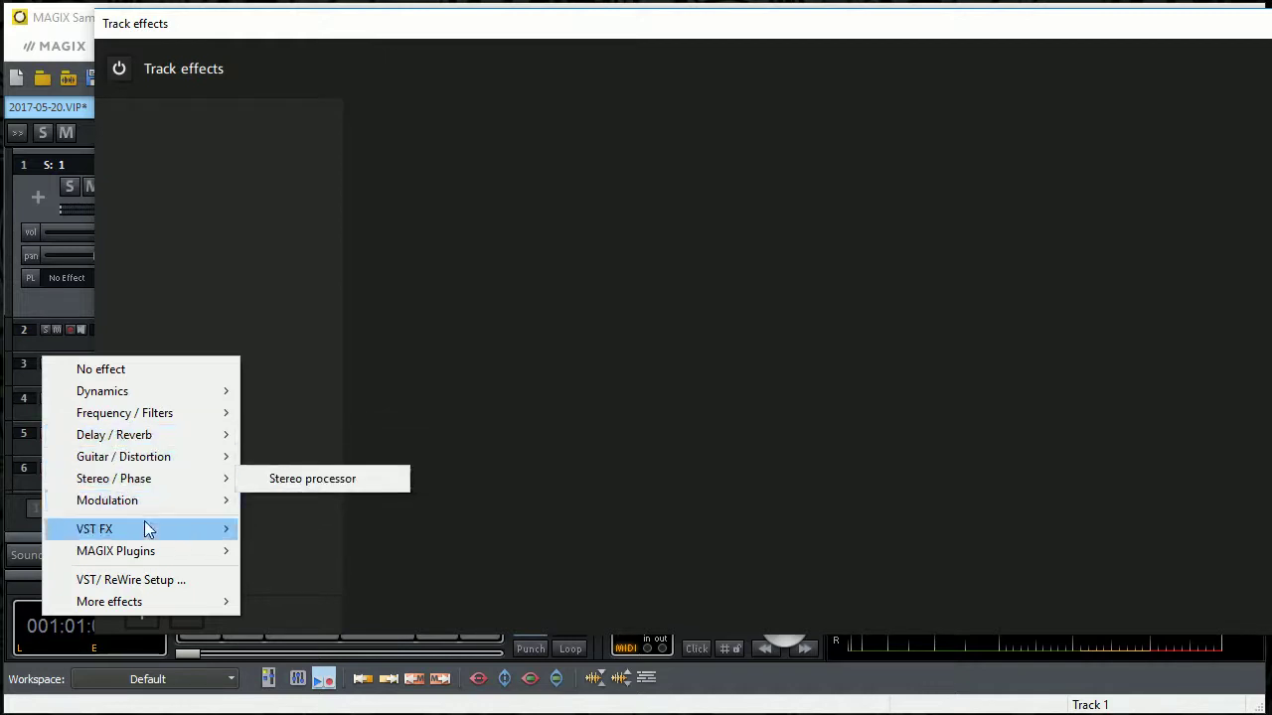
{"action": "mouse_move", "coordinate": [147, 557]}
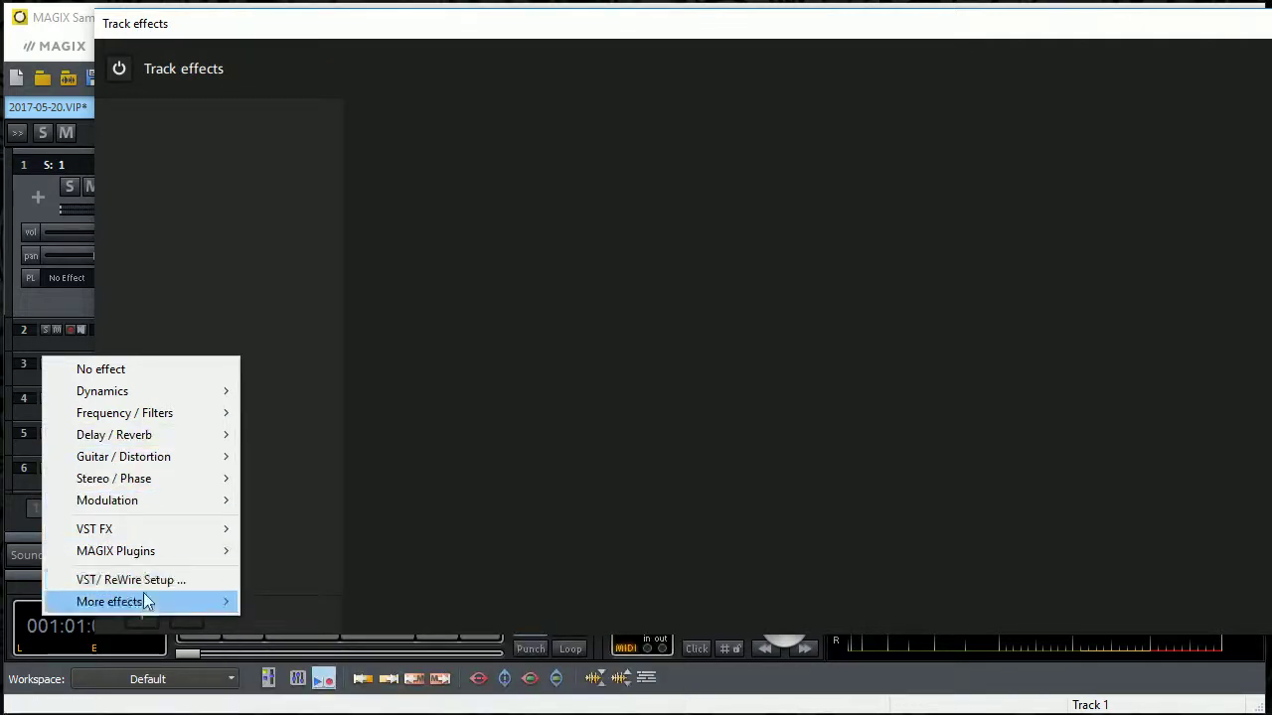
{"action": "mouse_move", "coordinate": [149, 602]}
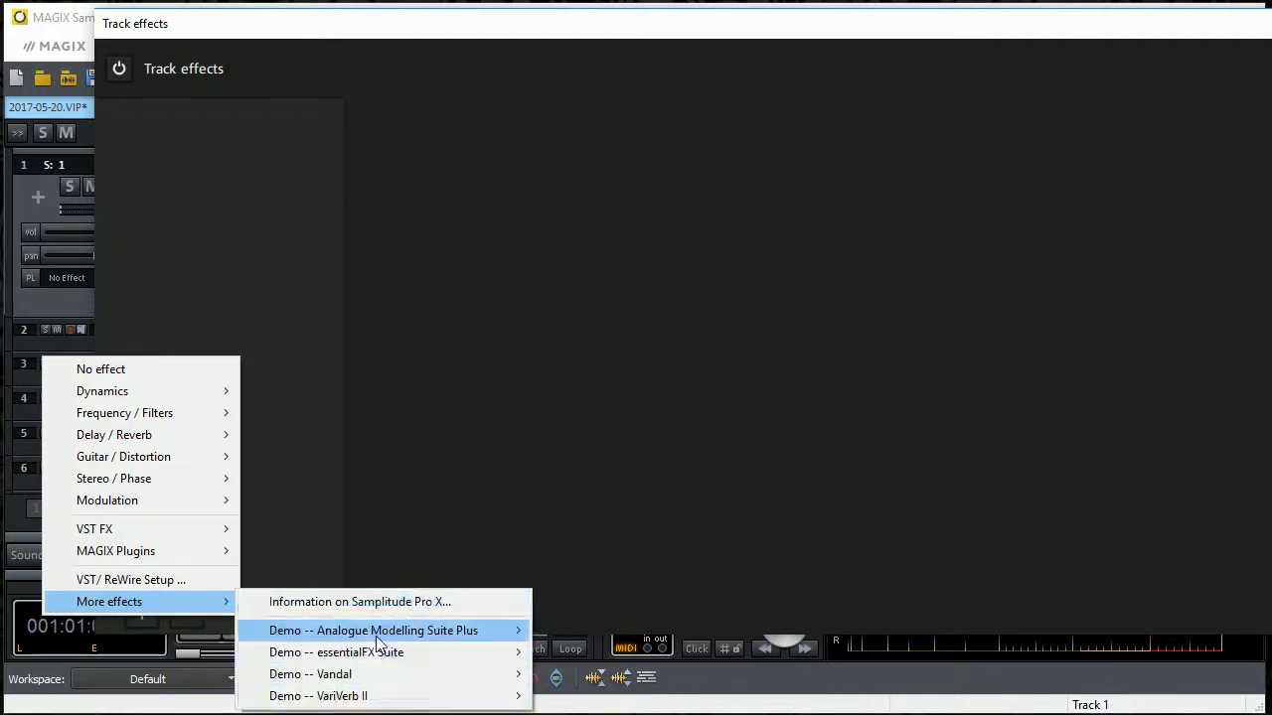
{"action": "left_click", "coordinate": [247, 152]}
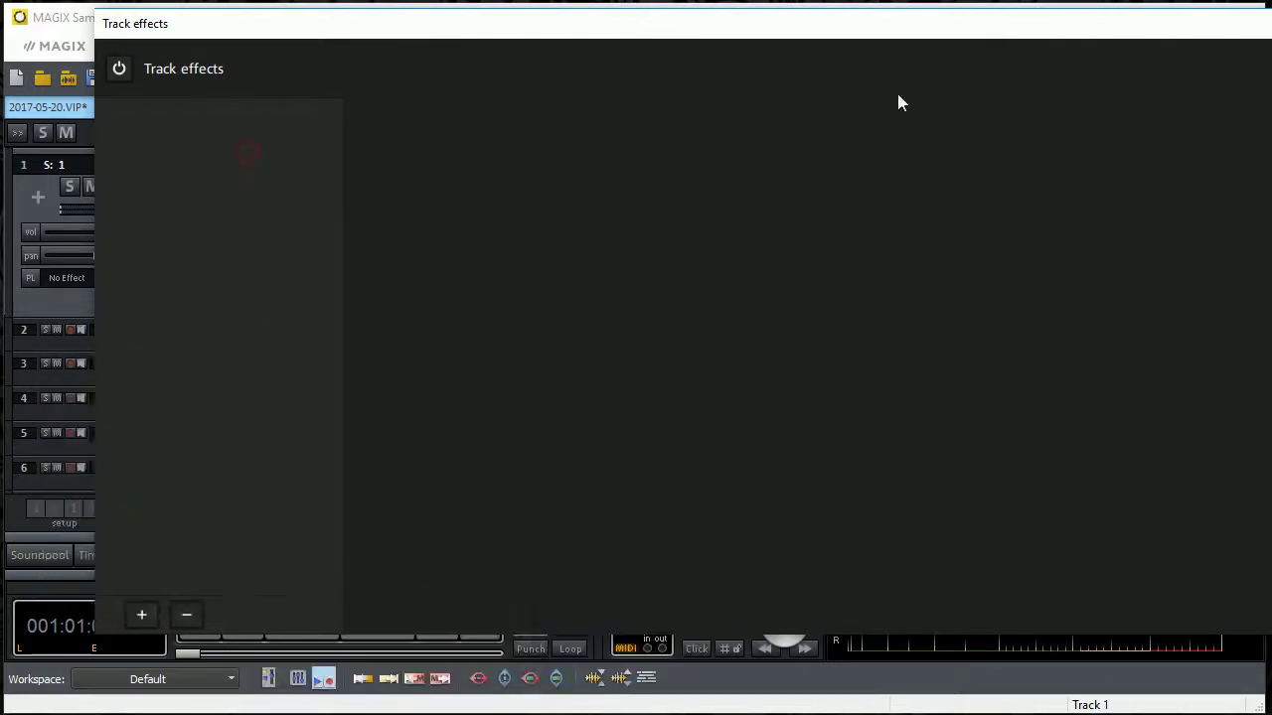
- Close track 1's Track effects window to return to the arrangement
{"action": "left_click", "coordinate": [1246, 47]}
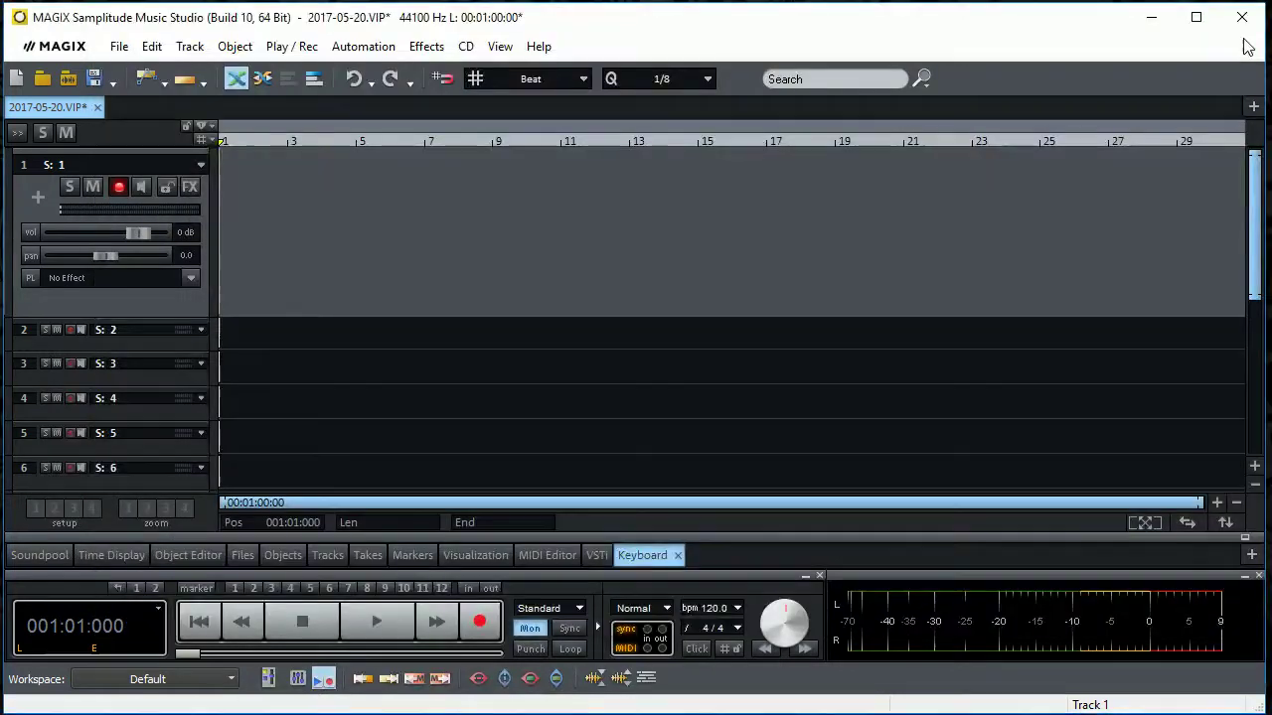